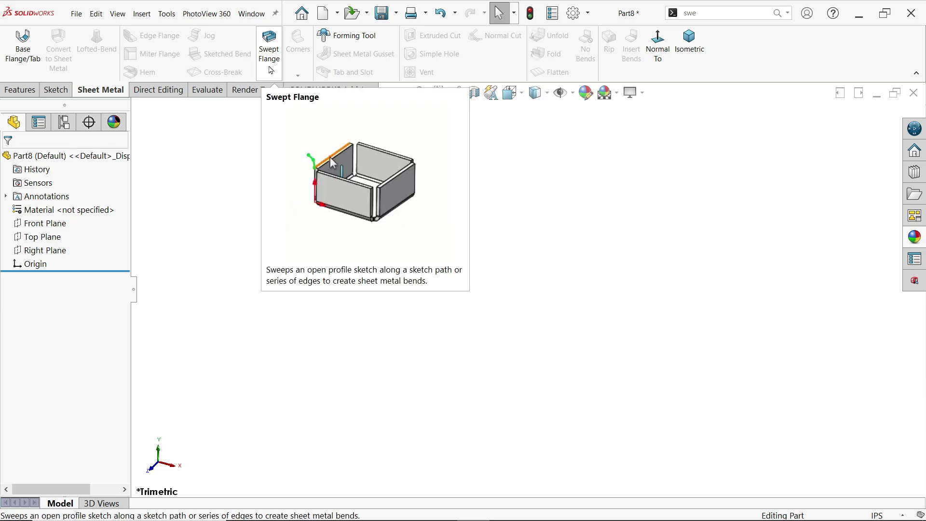
- Search the commands for "swe" to locate the Swept Flange tool
{"action": "left_click", "coordinate": [787, 14]}
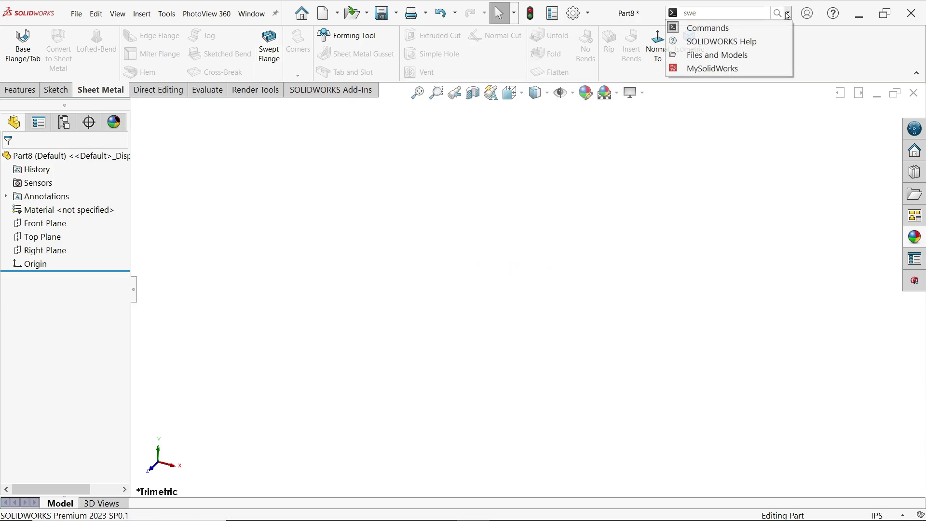
{"action": "left_click", "coordinate": [726, 27]}
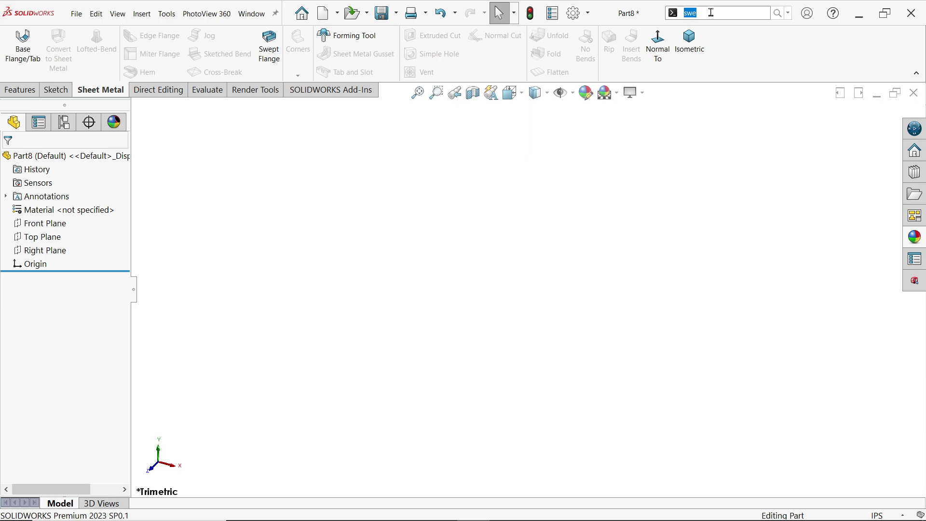
{"action": "type", "text": "awe"}
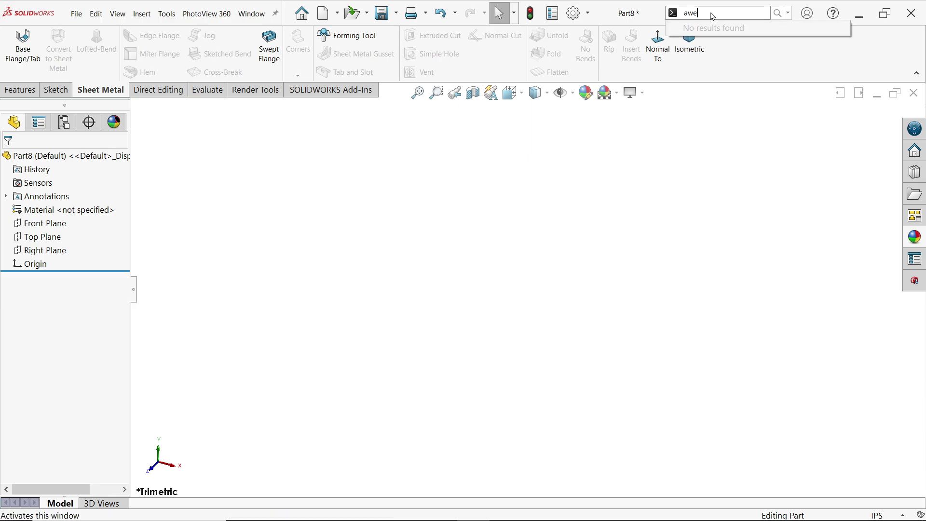
{"action": "key", "text": "BackSpace"}
{"action": "key", "text": "BackSpace"}
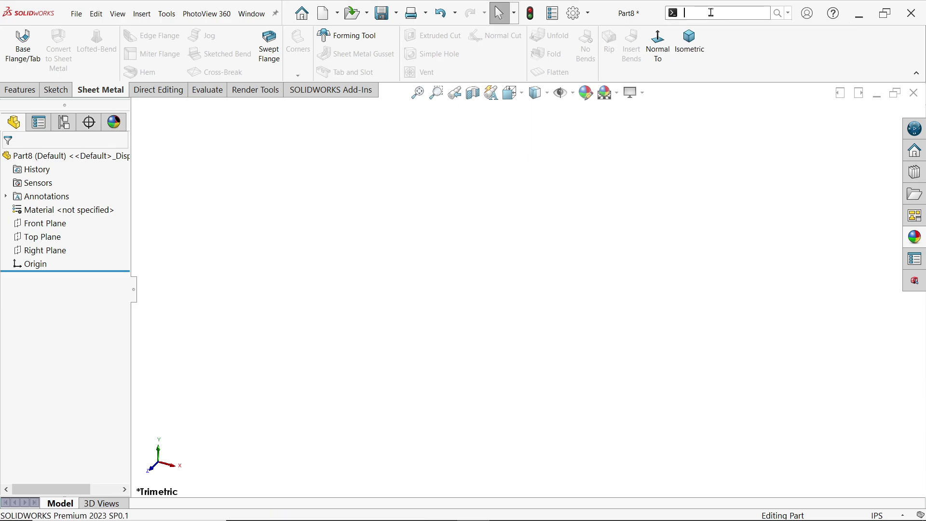
{"action": "type", "text": "s"}
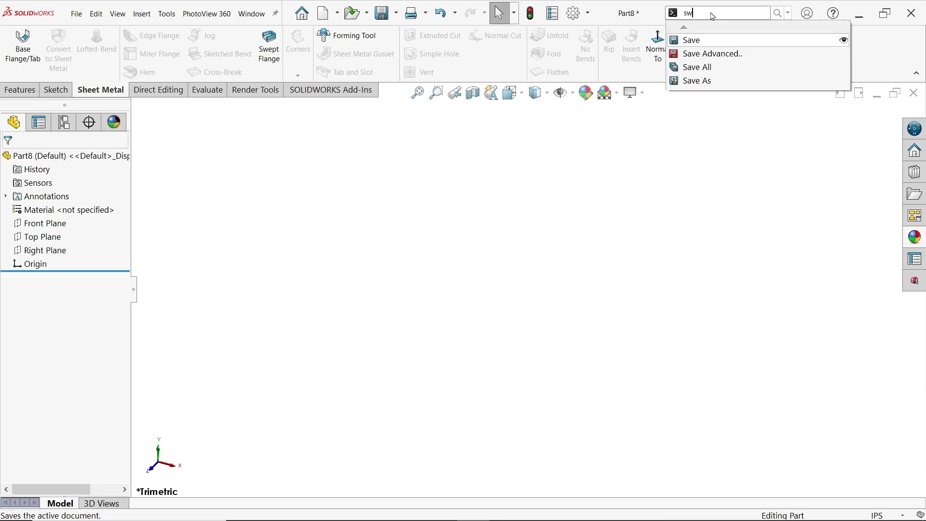
{"action": "type", "text": "w"}
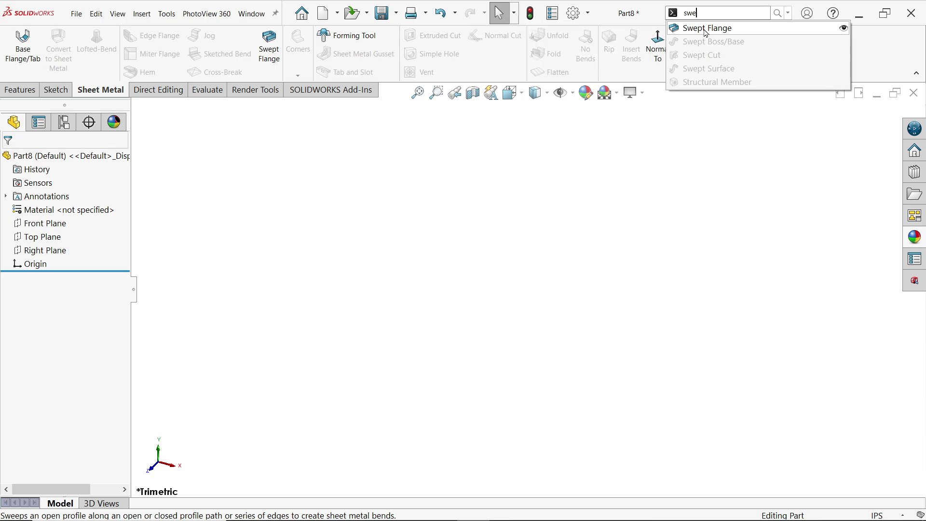
{"action": "mouse_move", "coordinate": [727, 46]}
{"action": "left_mouse_down"}
{"action": "mouse_move", "coordinate": [891, 54]}
{"action": "mouse_move", "coordinate": [720, 65]}
{"action": "mouse_move", "coordinate": [732, 41]}
{"action": "mouse_move", "coordinate": [720, 35]}
{"action": "left_mouse_up"}
{"action": "left_click", "coordinate": [320, 143]}
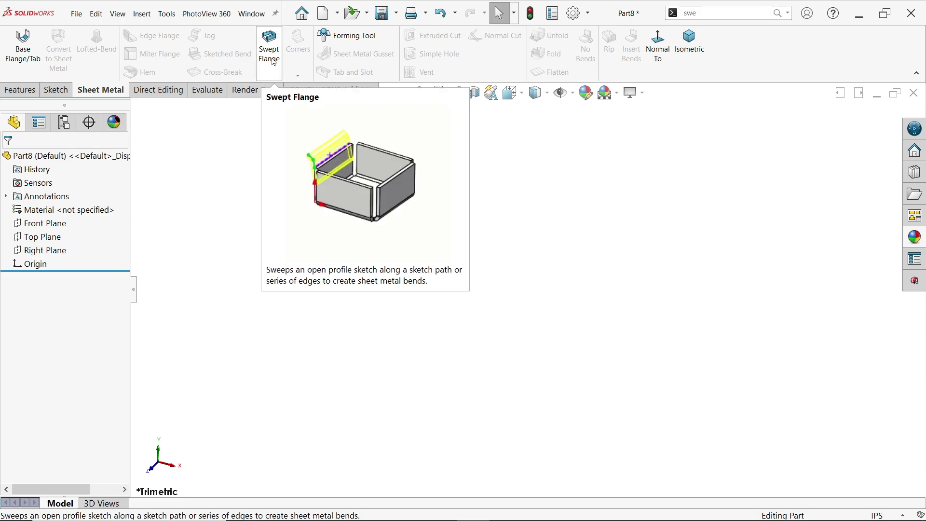
- On the Front Plane, sketch a horizontal line about 1.6 in long from the origin, an upward slanted line and a tangent arc of about 0.7 in radius
{"action": "left_click", "coordinate": [39, 231]}
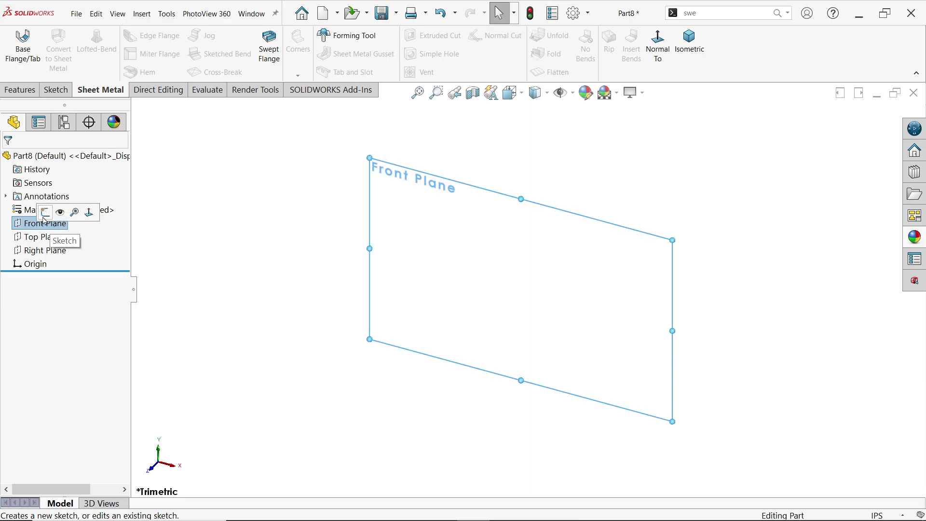
{"action": "left_click", "coordinate": [46, 214]}
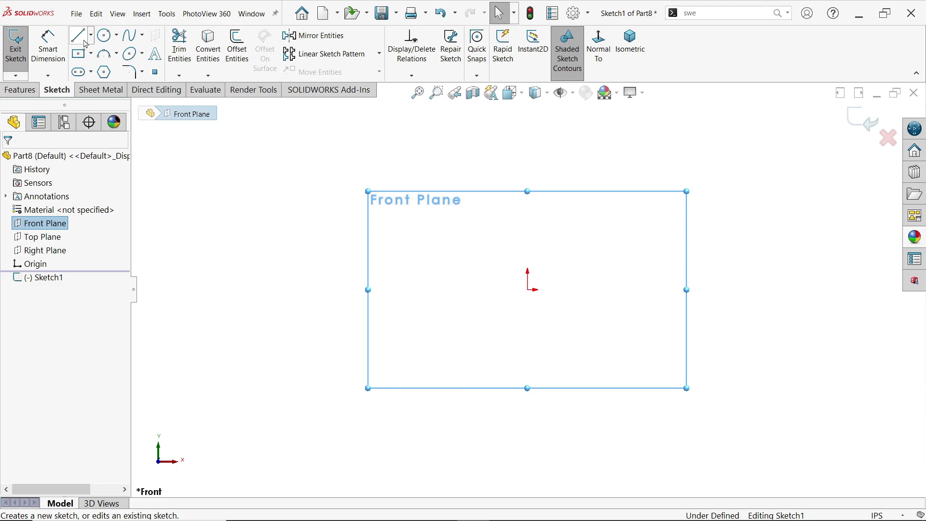
{"action": "left_click", "coordinate": [80, 42]}
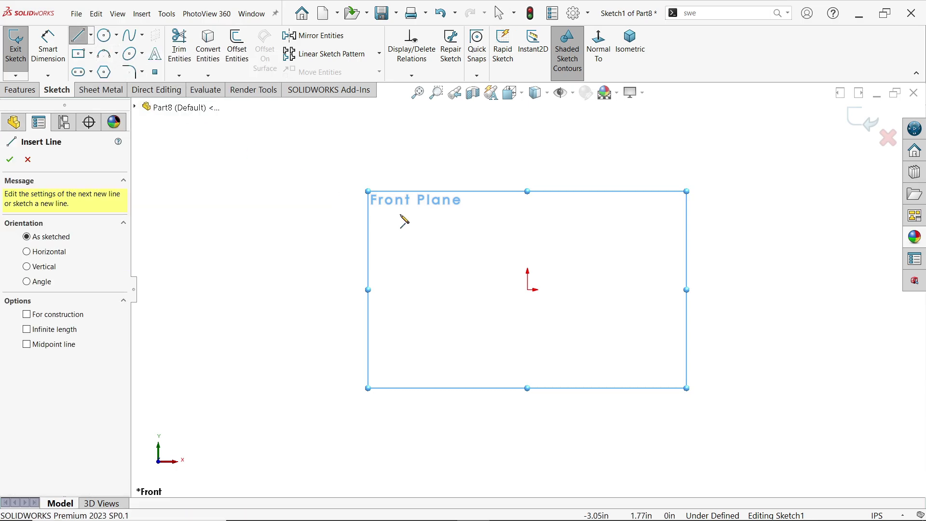
{"action": "left_click", "coordinate": [528, 290]}
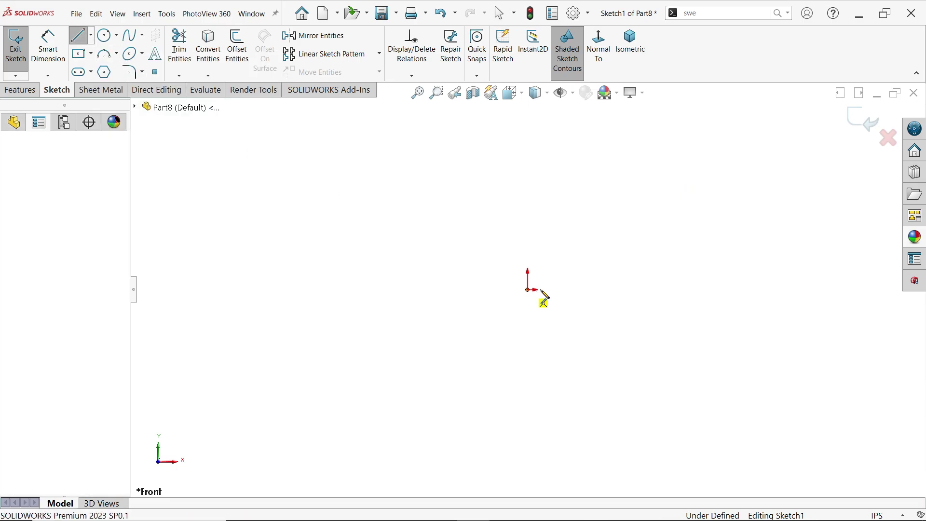
{"action": "left_click", "coordinate": [601, 290]}
{"action": "left_click", "coordinate": [668, 161]}
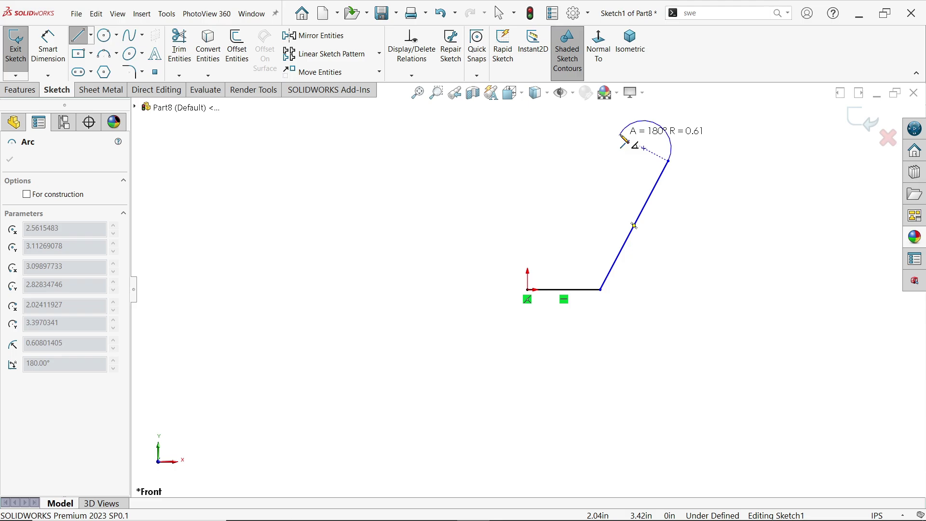
{"action": "left_click", "coordinate": [612, 132]}
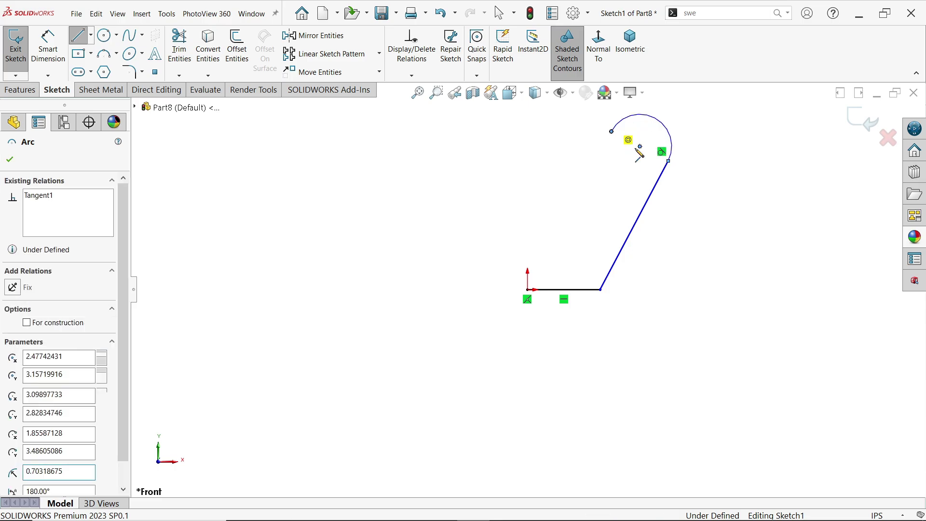
- Close the arc with a straight line between its endpoints and convert that line to construction geometry
{"action": "left_click", "coordinate": [669, 162]}
{"action": "right_click", "coordinate": [704, 164]}
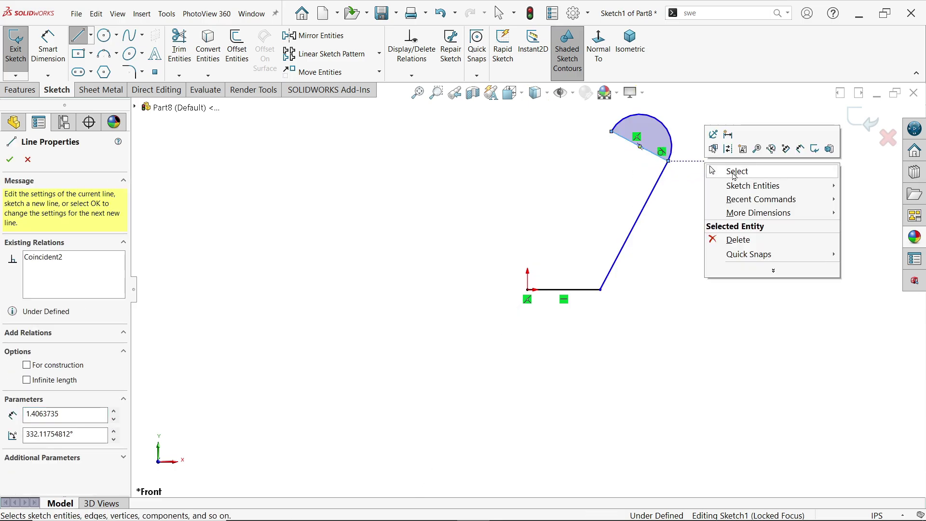
{"action": "left_click", "coordinate": [734, 172]}
{"action": "scroll", "coordinate": [637, 168], "scroll_direction": "down", "scroll_amount": 1}
{"action": "left_click", "coordinate": [637, 166]}
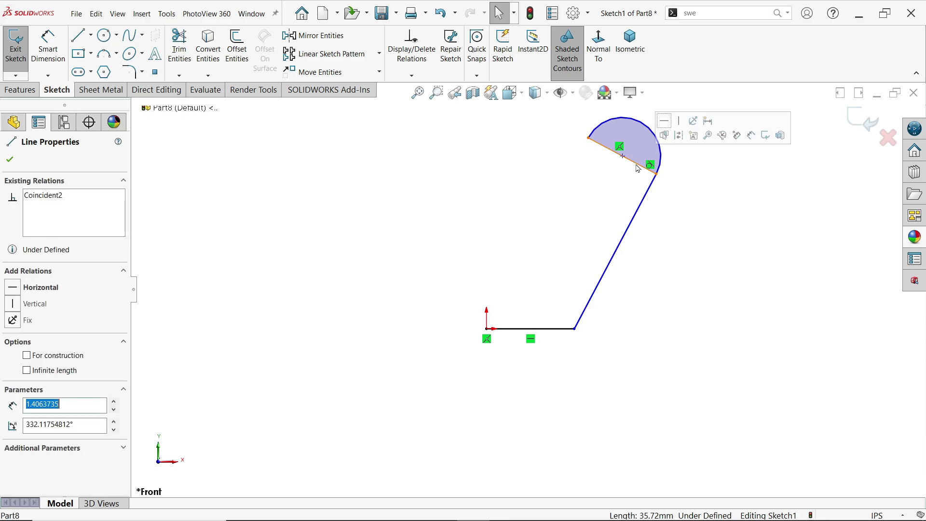
{"action": "left_click", "coordinate": [679, 136]}
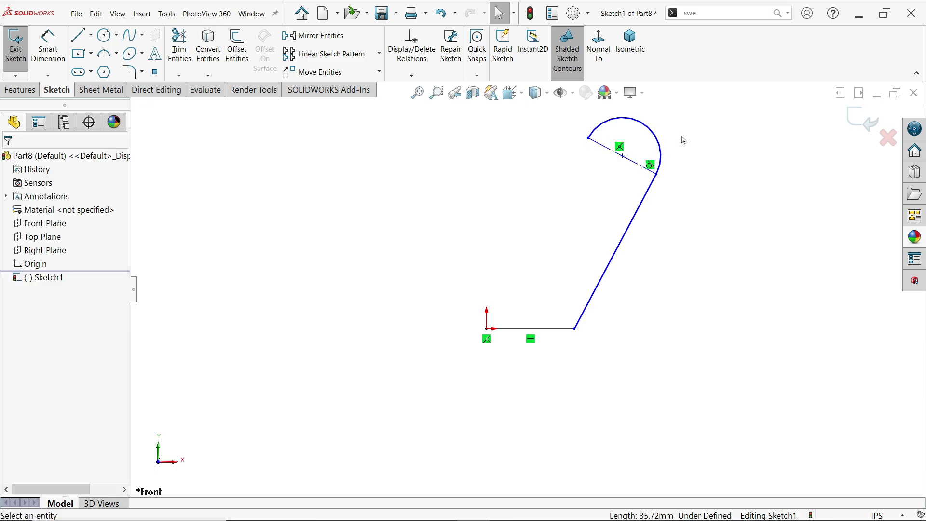
- Dimension the horizontal line at 1 in and the slanted line's vertical height at 1.5 in
{"action": "left_click", "coordinate": [48, 46]}
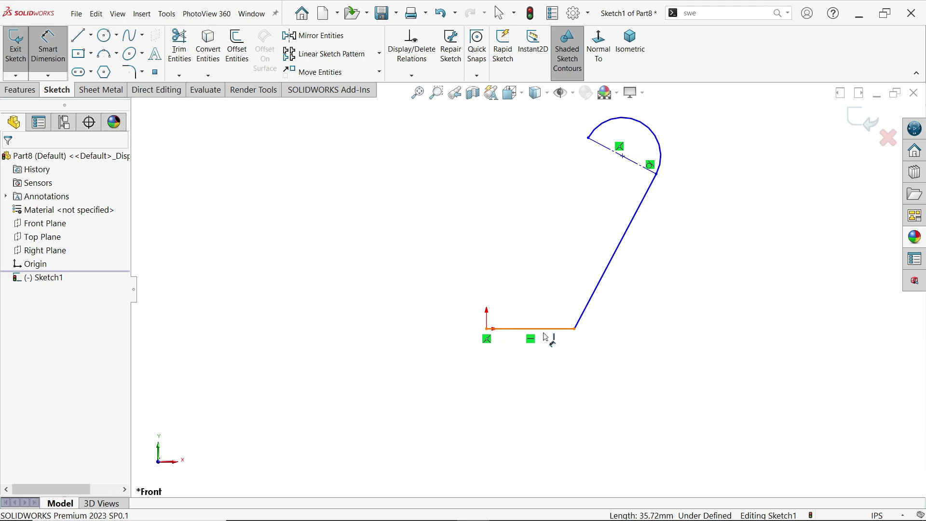
{"action": "left_click", "coordinate": [545, 330]}
{"action": "left_click", "coordinate": [533, 367]}
{"action": "type", "text": "1"}
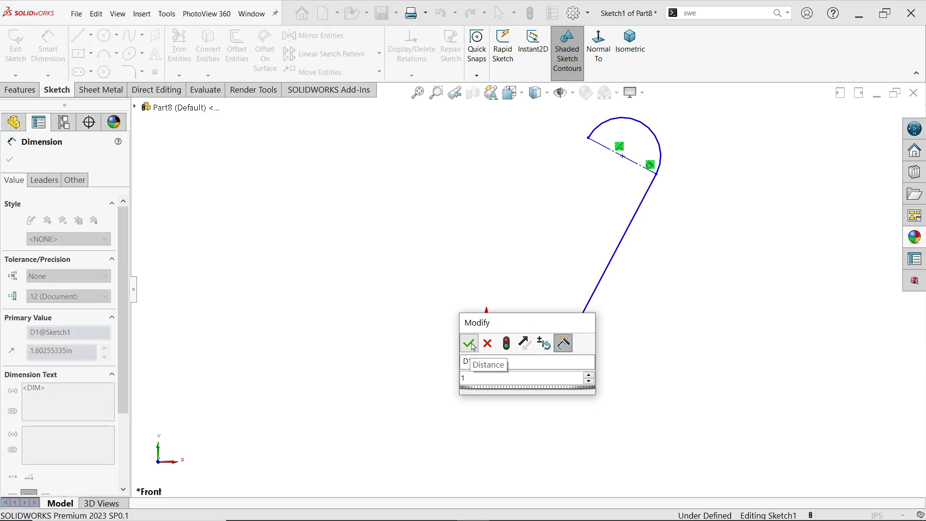
{"action": "key", "text": "Return"}
{"action": "left_click", "coordinate": [610, 264]}
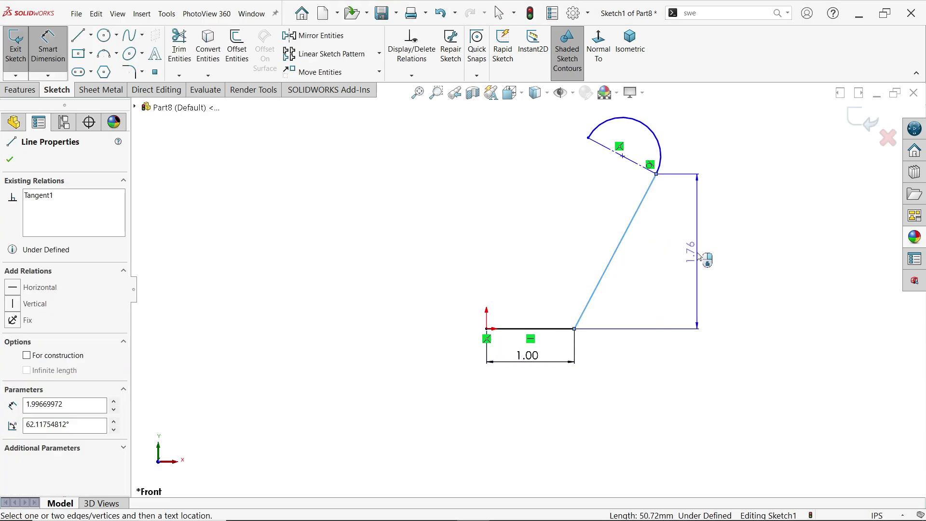
{"action": "left_click", "coordinate": [707, 258]}
{"action": "type", "text": "1.5"}
{"action": "left_click", "coordinate": [639, 234]}
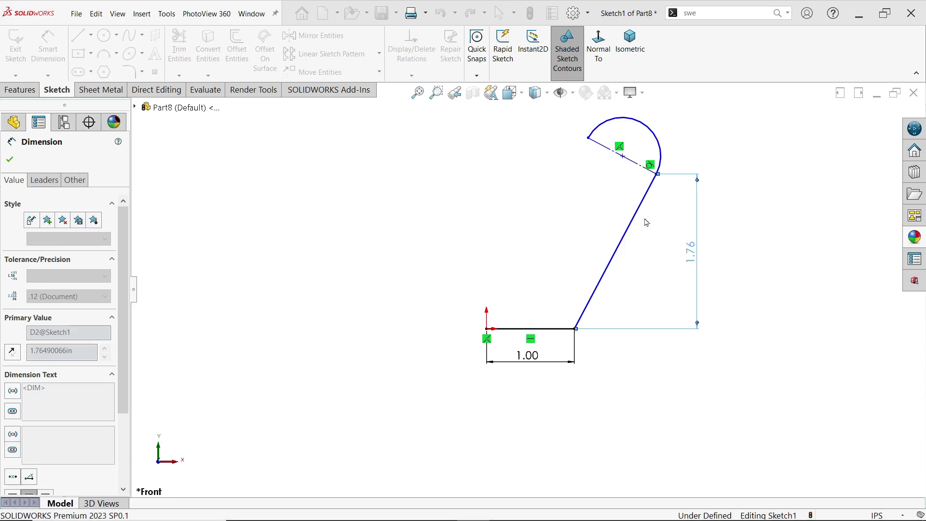
- Dimension the arc with a radius of 0.5 in
{"action": "left_click", "coordinate": [665, 155]}
{"action": "left_click", "coordinate": [675, 151]}
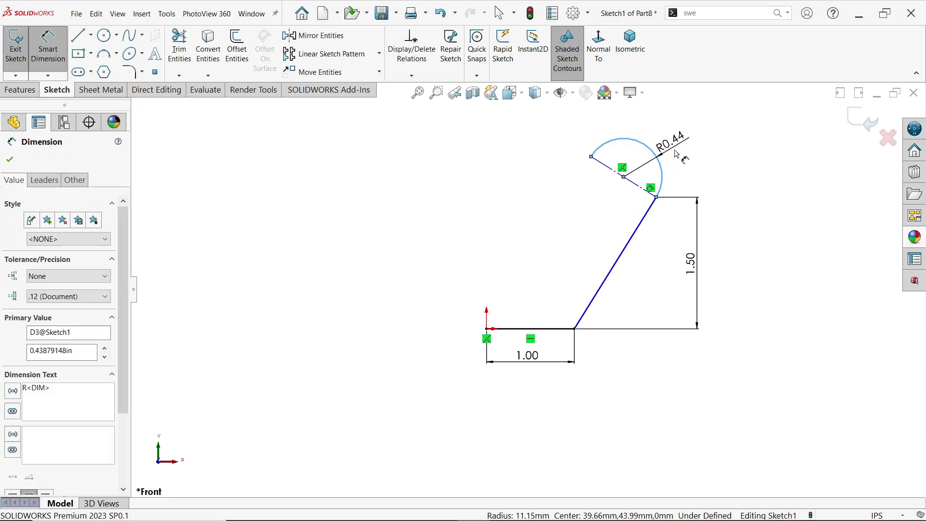
{"action": "type", "text": "0.5"}
{"action": "left_click", "coordinate": [615, 129]}
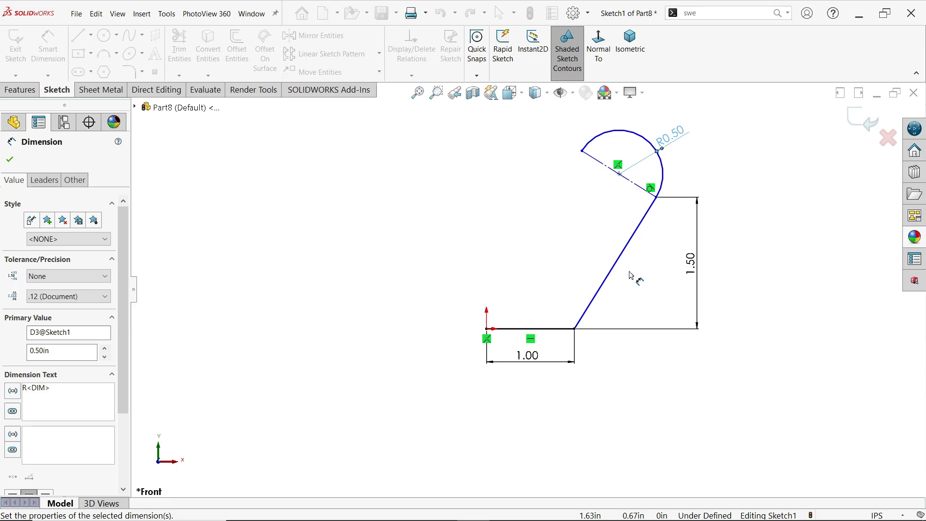
- Dimension the angle between the slanted line and the horizontal at 45 degrees, exit the profile sketch and show the isometric view
{"action": "left_click", "coordinate": [558, 329]}
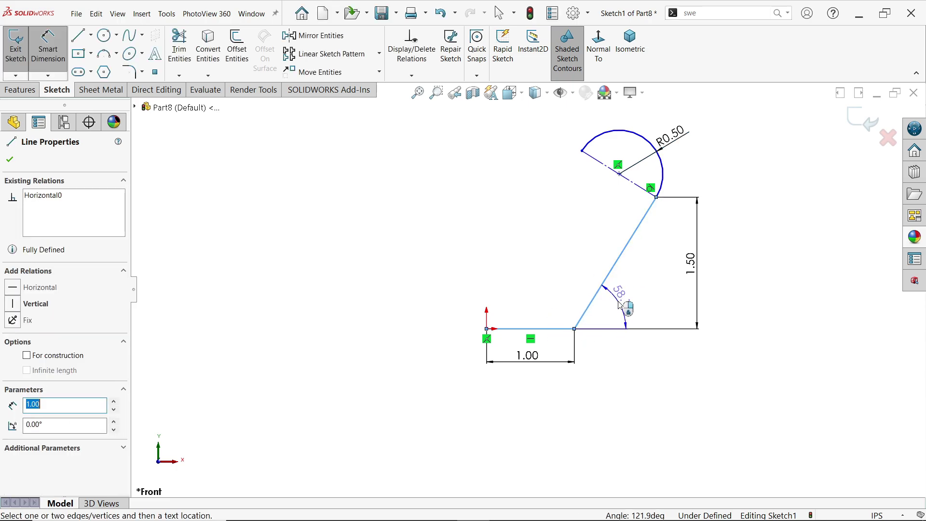
{"action": "left_click", "coordinate": [622, 304]}
{"action": "left_click", "coordinate": [600, 309]}
{"action": "type", "text": "45"}
{"action": "left_click", "coordinate": [558, 282]}
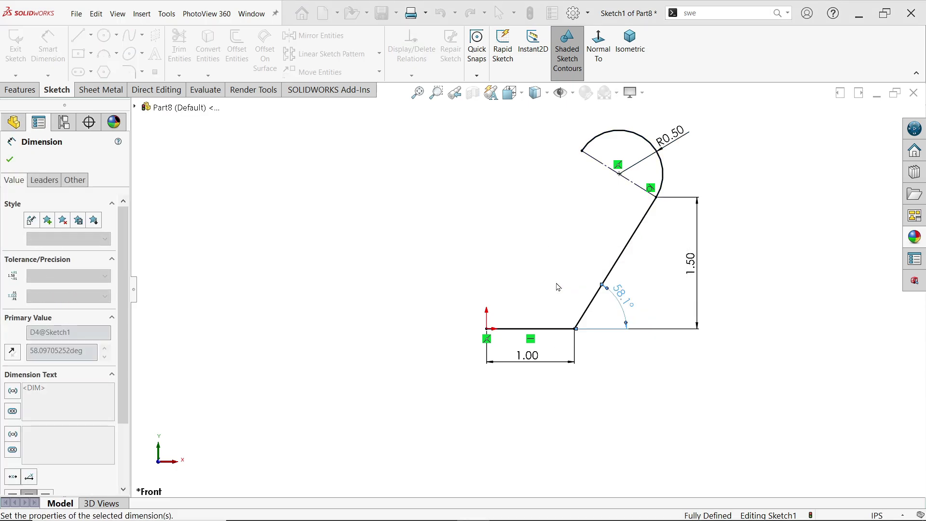
{"action": "left_click", "coordinate": [863, 121]}
{"action": "left_click", "coordinate": [688, 55]}
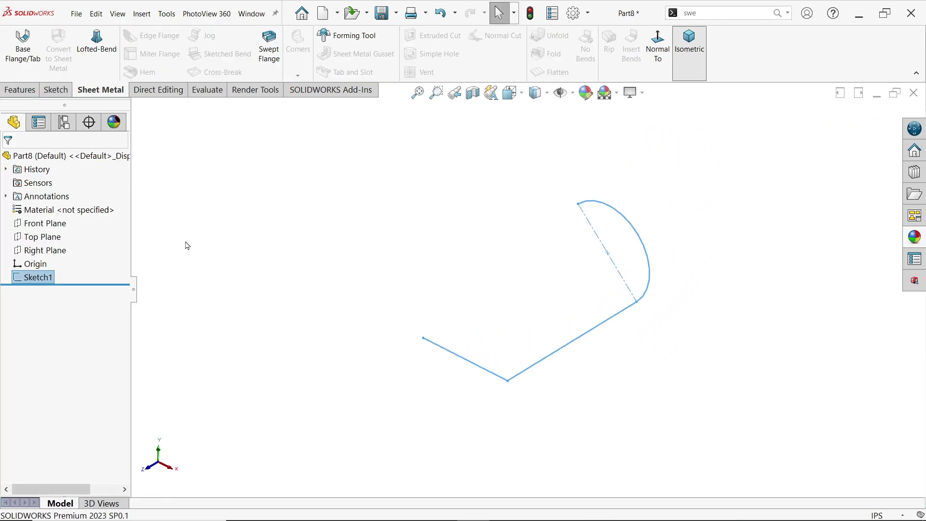
- On the Top Plane, sketch an open three-sided path of two vertical lines joined at the far end by a horizontal line about 3.4 in long
{"action": "left_click", "coordinate": [38, 236]}
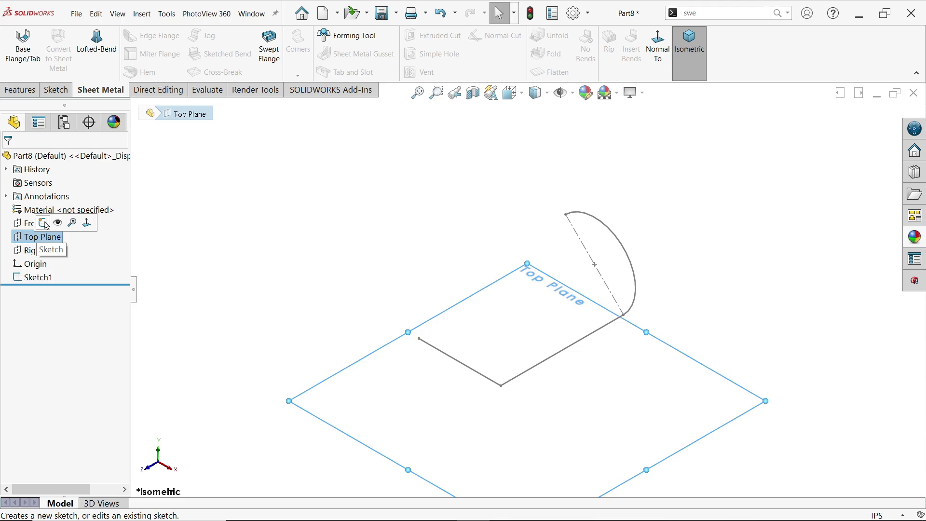
{"action": "left_click", "coordinate": [43, 222]}
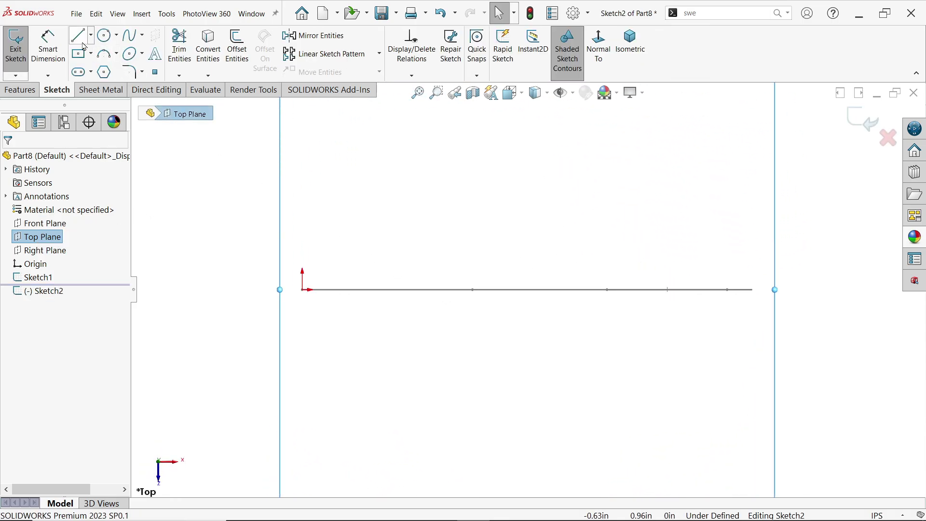
{"action": "left_click", "coordinate": [78, 35]}
{"action": "key", "text": "f"}
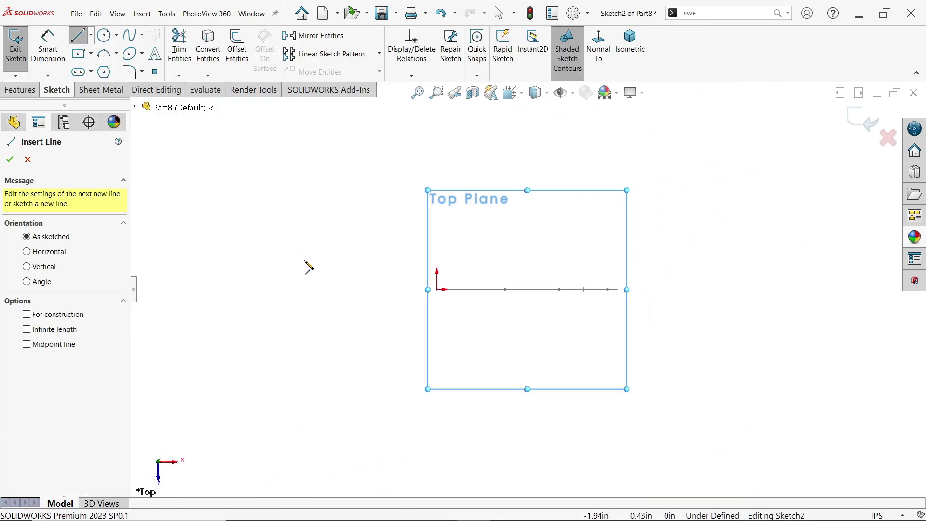
{"action": "left_click", "coordinate": [203, 290]}
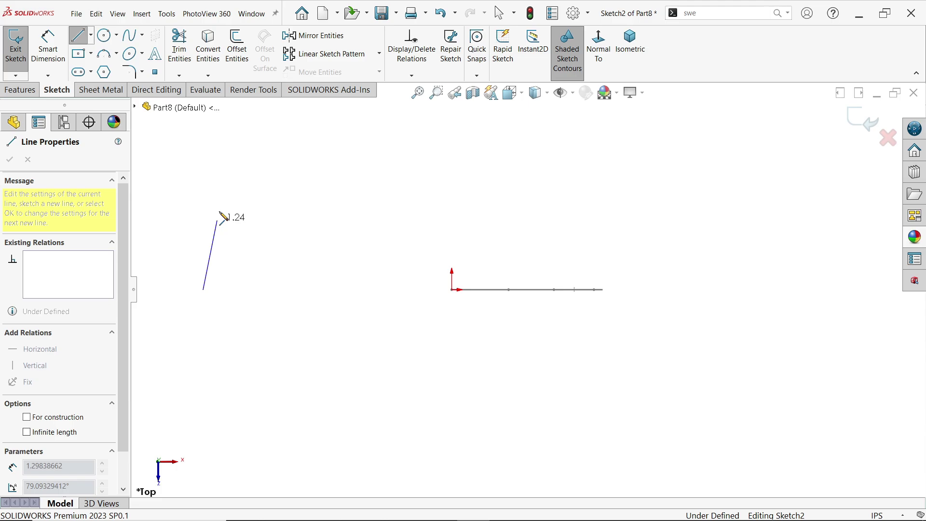
{"action": "left_click", "coordinate": [203, 157]}
{"action": "left_click", "coordinate": [397, 158]}
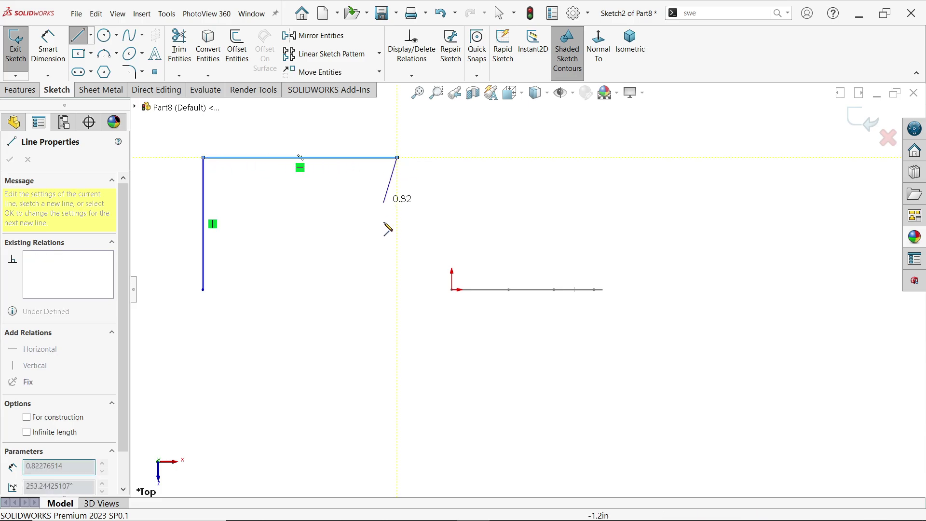
{"action": "left_click", "coordinate": [396, 301]}
{"action": "right_click", "coordinate": [341, 306]}
{"action": "left_click", "coordinate": [375, 314]}
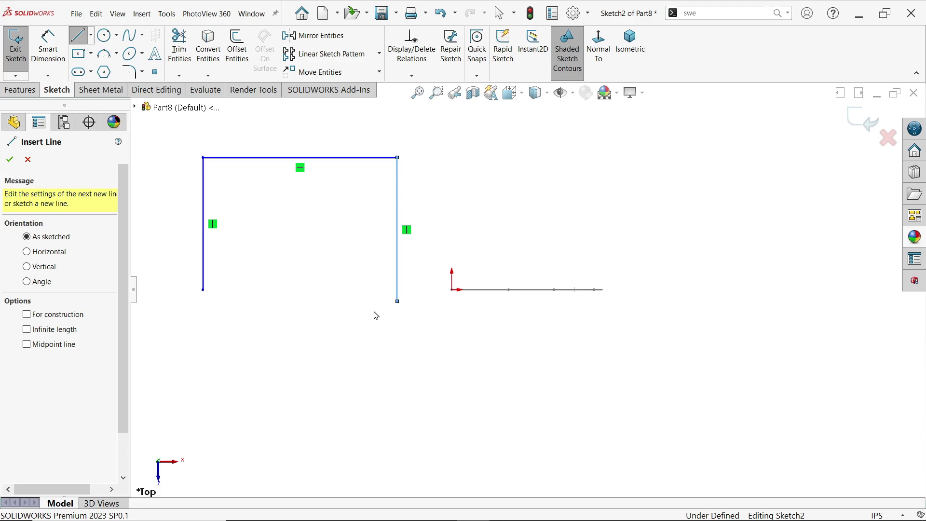
- Make the two vertical lines of the path equal in length
{"action": "scroll", "coordinate": [223, 188], "scroll_direction": "down", "scroll_amount": 2}
{"action": "left_click_drag", "start_coordinate": [148, 204], "coordinate": [522, 263]}
{"action": "left_click_drag", "start_coordinate": [516, 205], "coordinate": [188, 278]}
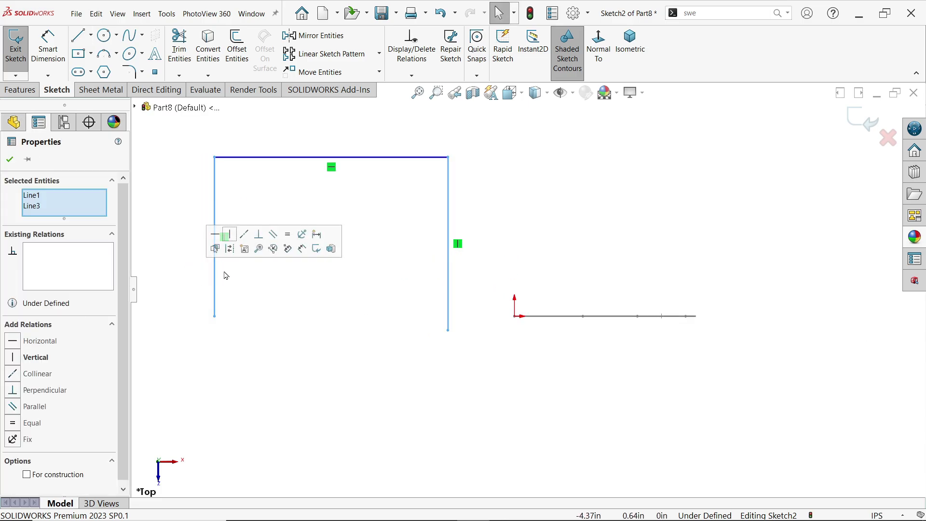
{"action": "left_click", "coordinate": [287, 234]}
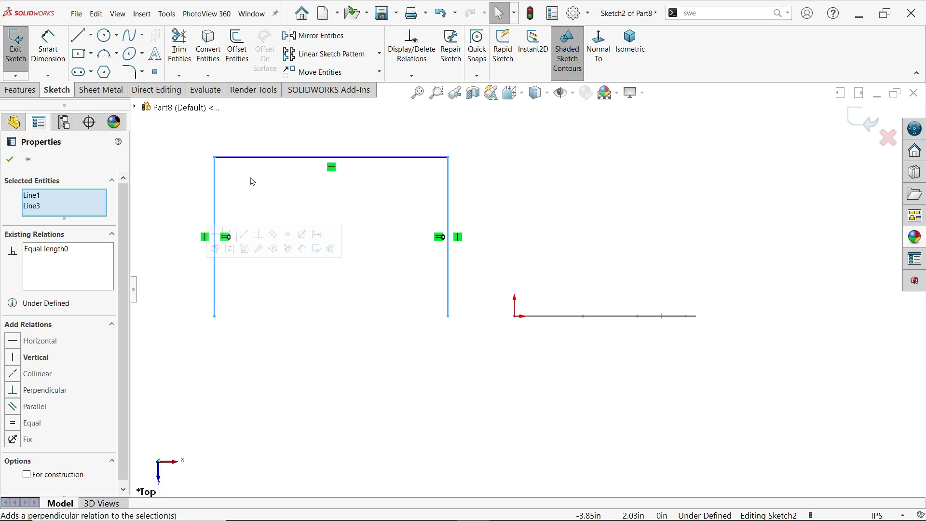
- Dimension the horizontal line of the path sketch at 9 in
{"action": "left_click", "coordinate": [47, 46]}
{"action": "left_click", "coordinate": [285, 158]}
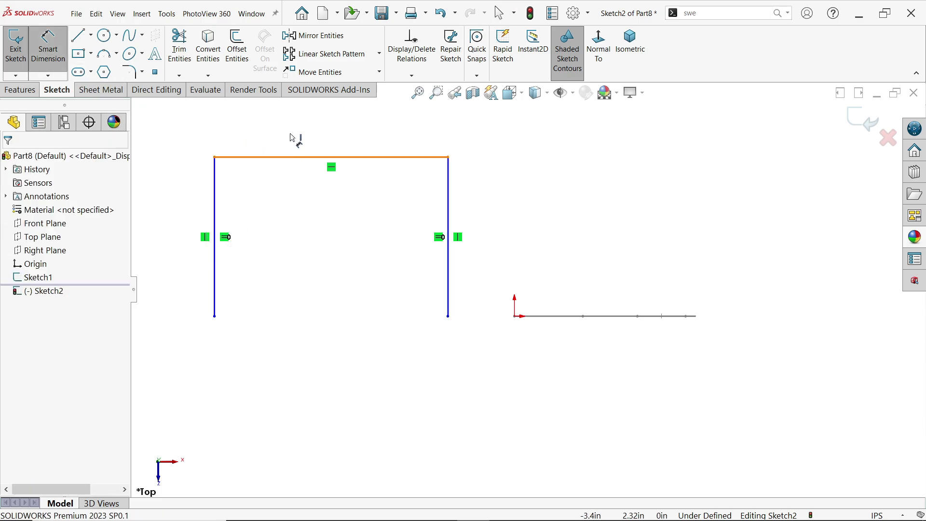
{"action": "left_click", "coordinate": [291, 128]}
{"action": "type", "text": "9"}
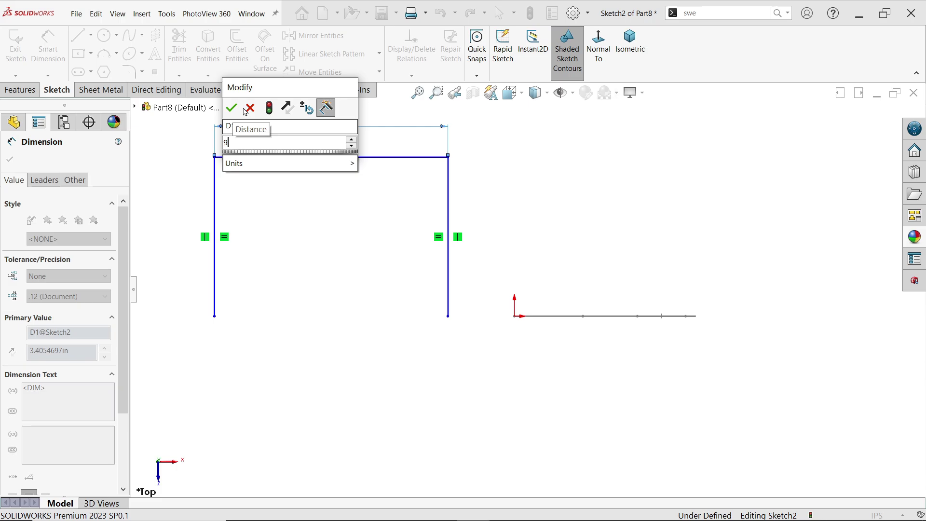
{"action": "left_click", "coordinate": [231, 108]}
- Dimension one of the path's vertical lines at 8 in
{"action": "left_click", "coordinate": [214, 203]}
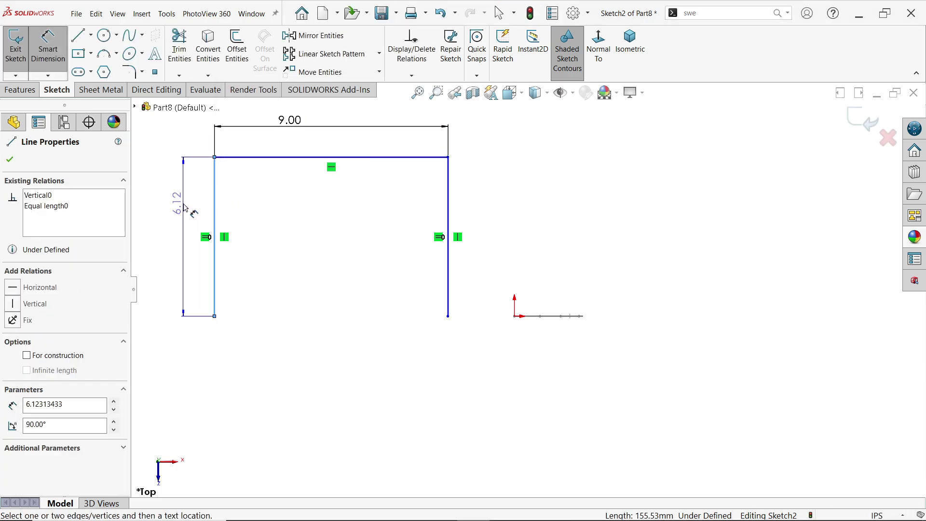
{"action": "left_click", "coordinate": [182, 203]}
{"action": "type", "text": "8"}
{"action": "left_click", "coordinate": [124, 184]}
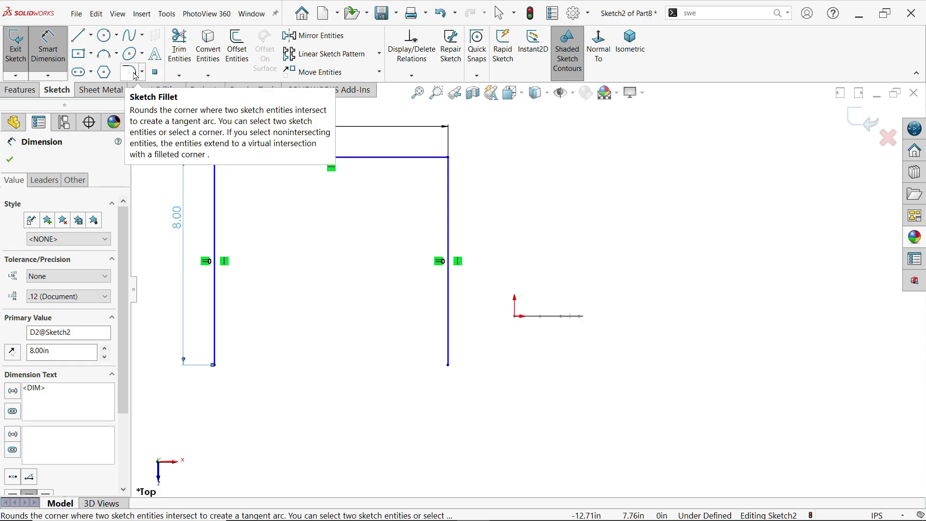
- Round both corners of the path with 3 in sketch fillets, accepting the loss of the equal-length relation
{"action": "left_click", "coordinate": [131, 73]}
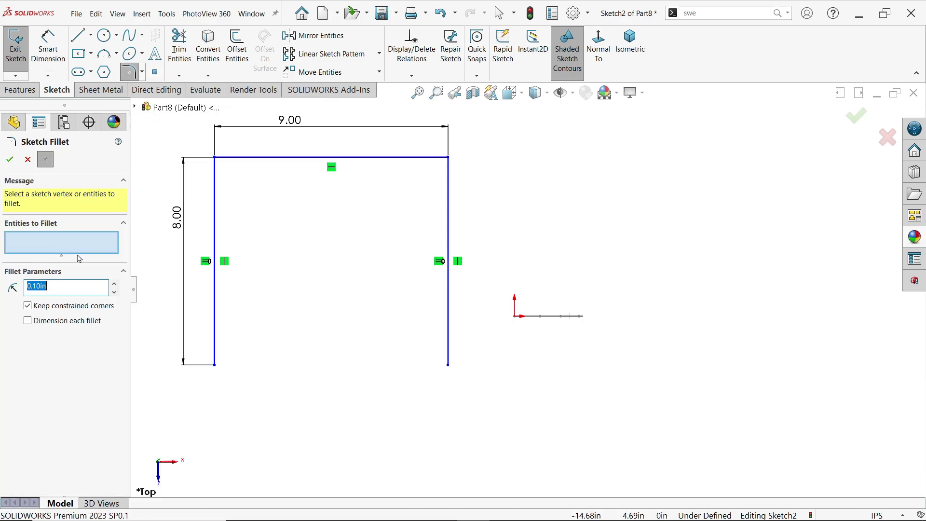
{"action": "type", "text": "3"}
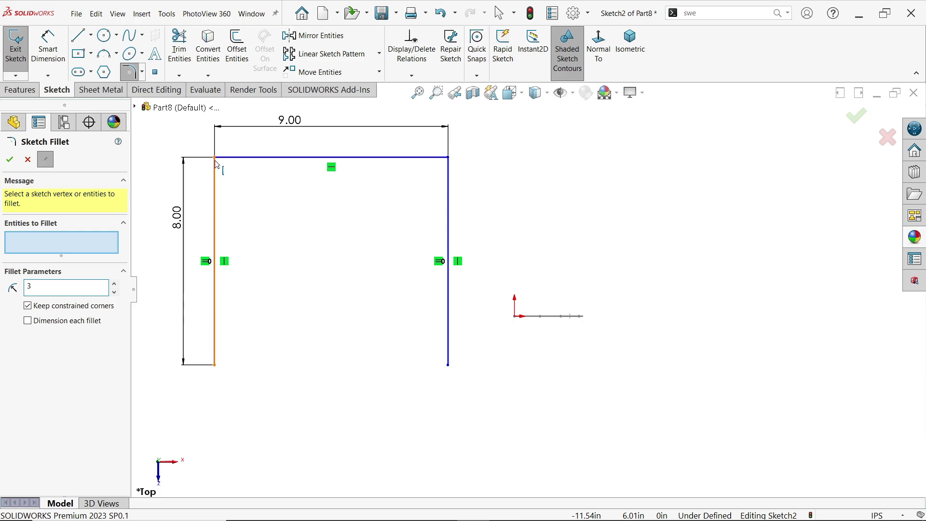
{"action": "left_click", "coordinate": [214, 166]}
{"action": "left_click", "coordinate": [259, 160]}
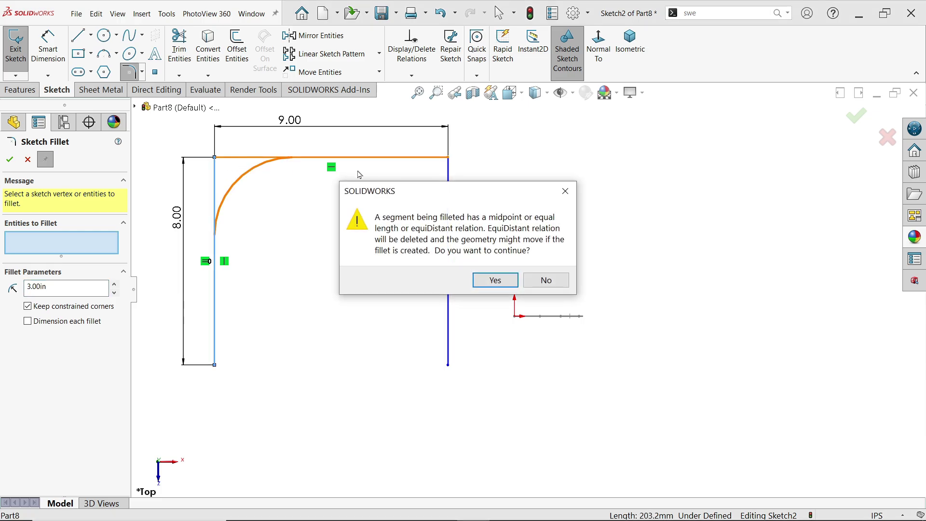
{"action": "left_click", "coordinate": [495, 280]}
{"action": "left_click", "coordinate": [449, 166]}
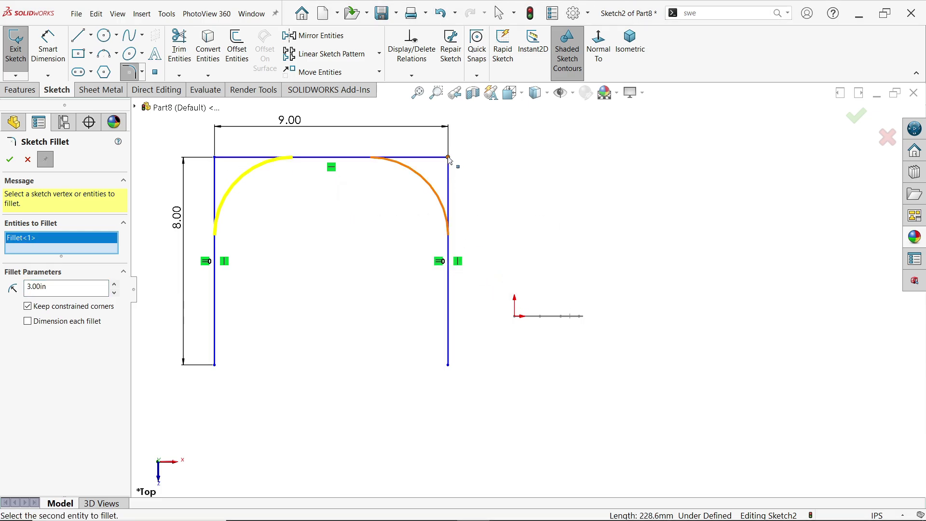
{"action": "left_click", "coordinate": [424, 157]}
{"action": "left_click", "coordinate": [498, 277]}
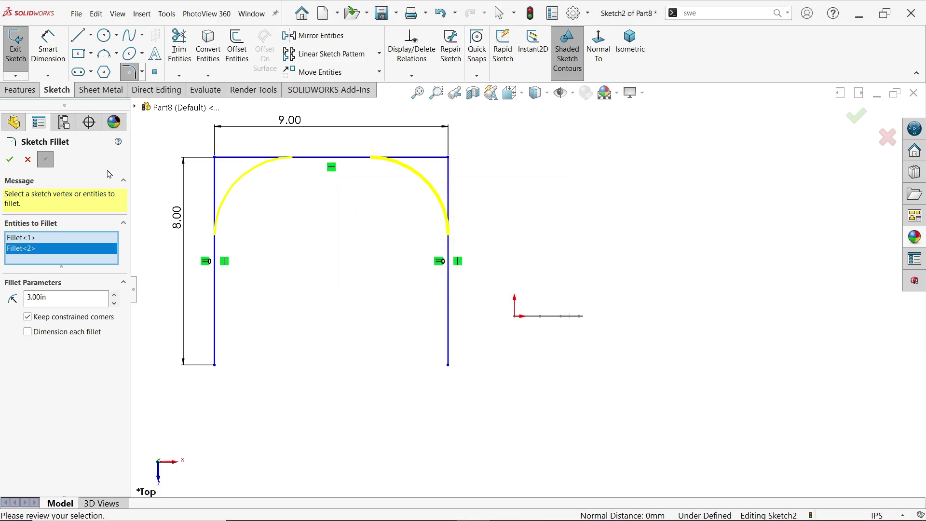
{"action": "left_click", "coordinate": [9, 160]}
{"action": "left_click", "coordinate": [27, 160]}
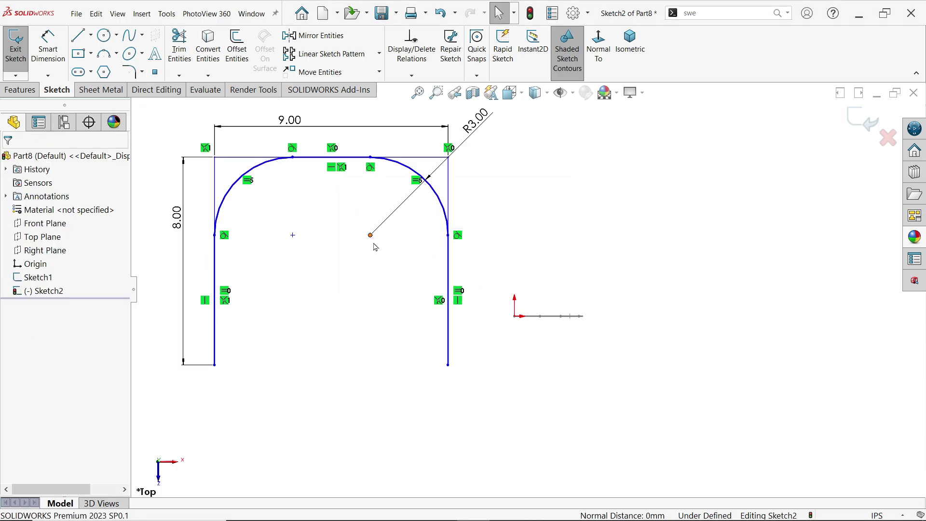
- Make the open end of the path nearest the profile coincident with the origin
{"action": "left_click", "coordinate": [515, 319]}
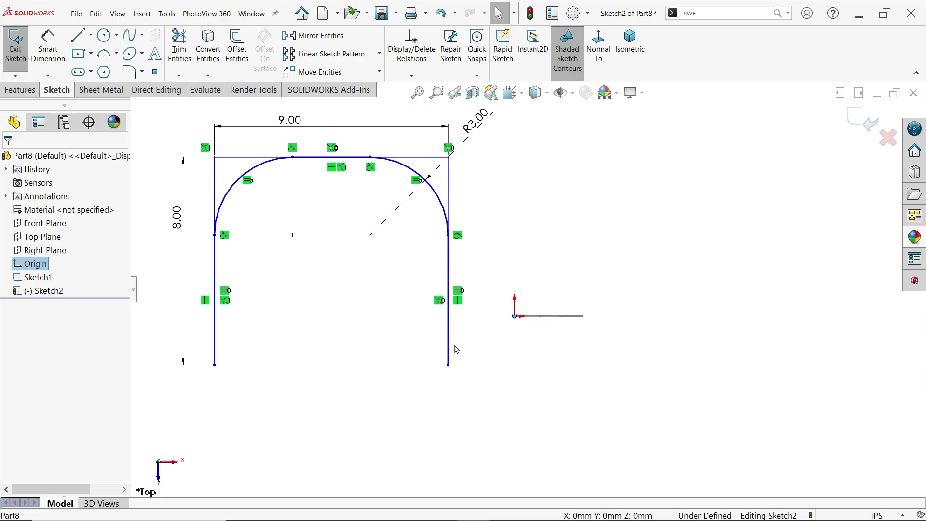
{"action": "left_click", "coordinate": [448, 366], "text": "ctrl"}
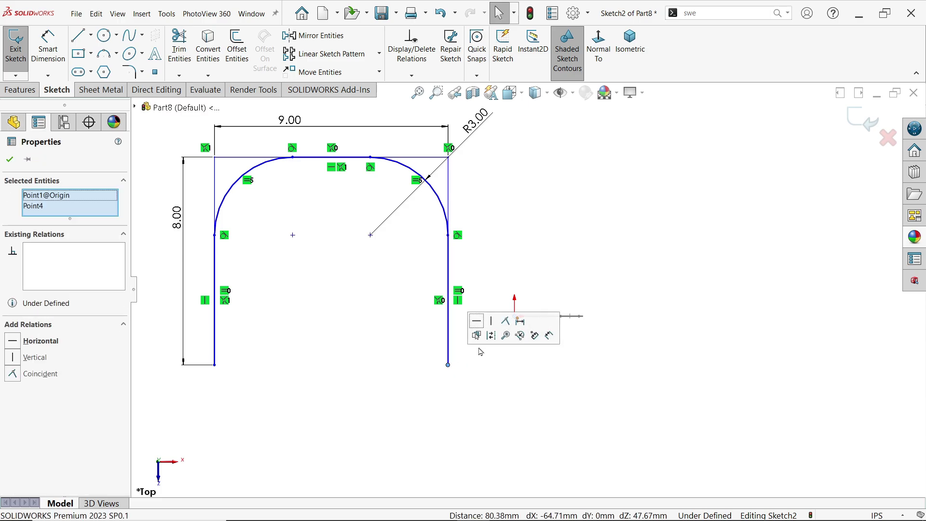
{"action": "left_click", "coordinate": [505, 320]}
{"action": "left_click", "coordinate": [634, 246]}
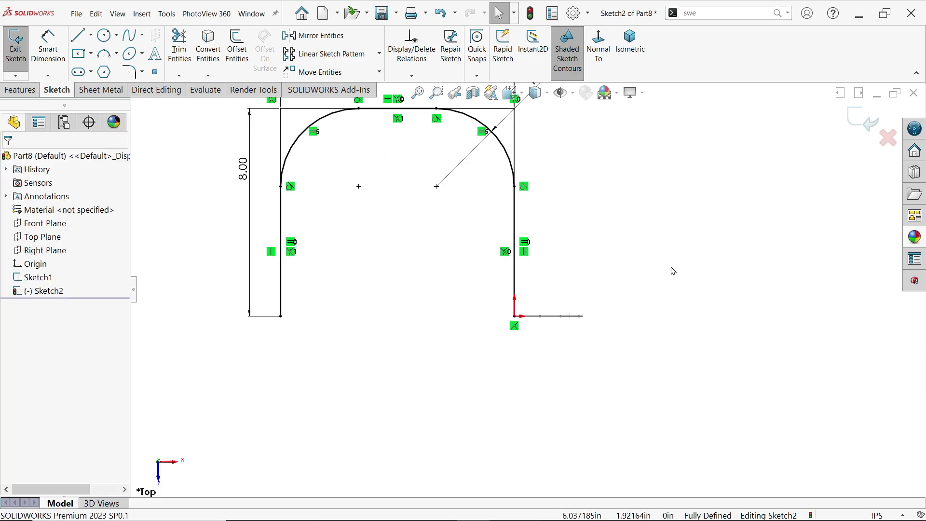
- Exit the path sketch and show the isometric view
{"action": "scroll", "coordinate": [673, 271], "scroll_direction": "up", "scroll_amount": 3}
{"action": "left_click", "coordinate": [864, 120]}
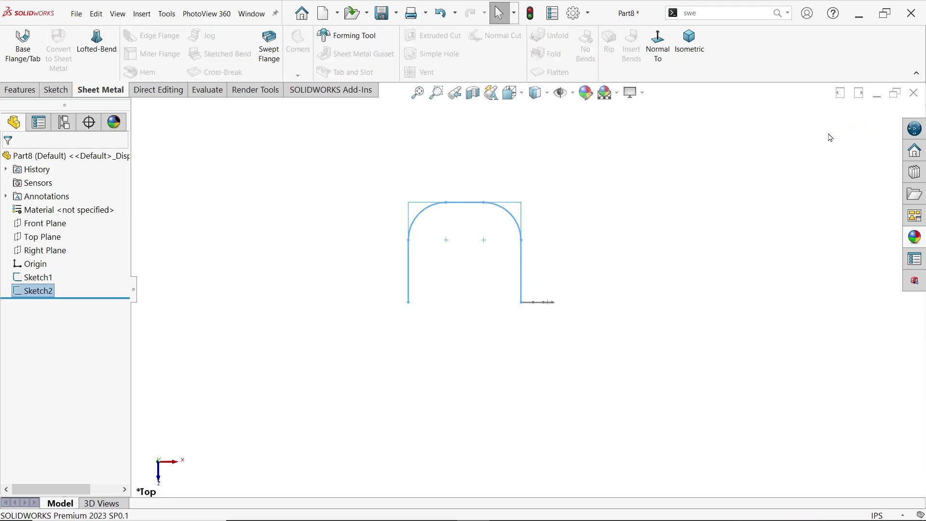
{"action": "left_click", "coordinate": [684, 76]}
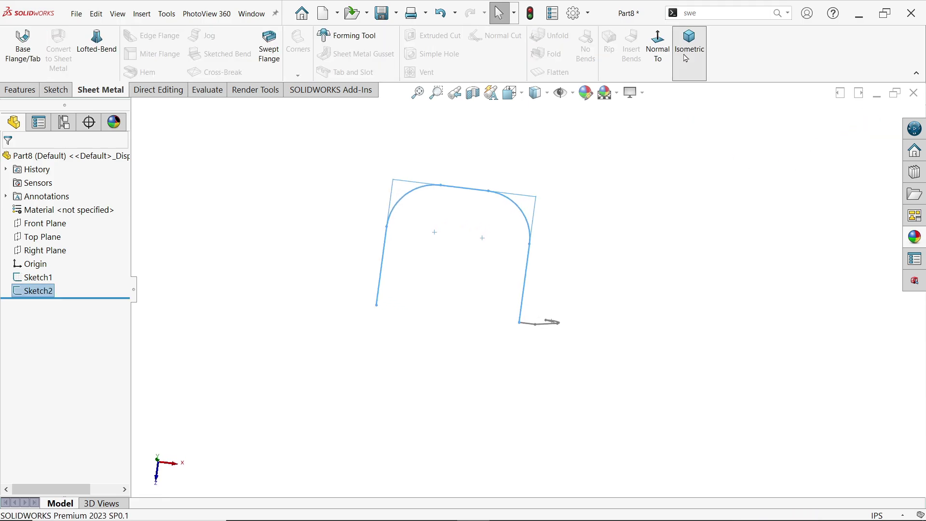
{"action": "left_click", "coordinate": [627, 417]}
{"action": "scroll", "coordinate": [529, 386], "scroll_direction": "down", "scroll_amount": 1}
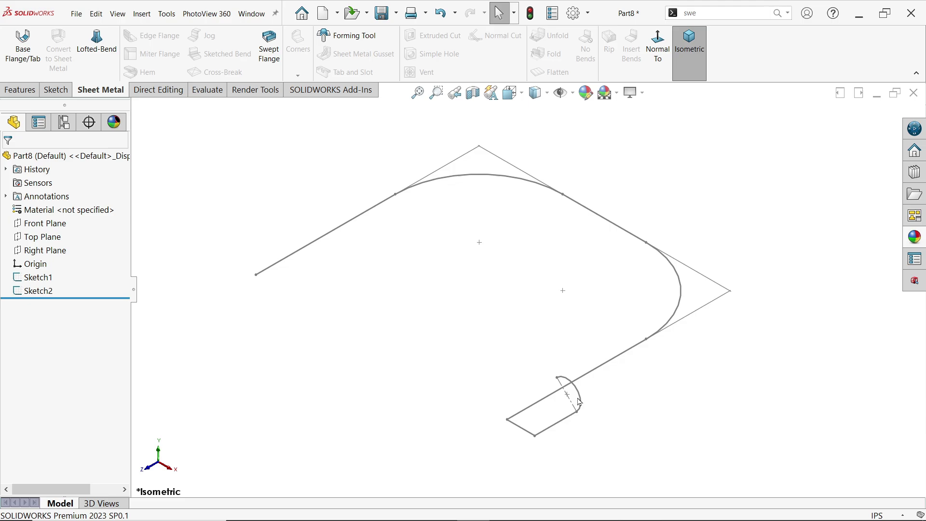
- Start a Swept Flange with Sketch1 as the profile and Sketch2 as the path
{"action": "left_click", "coordinate": [271, 57]}
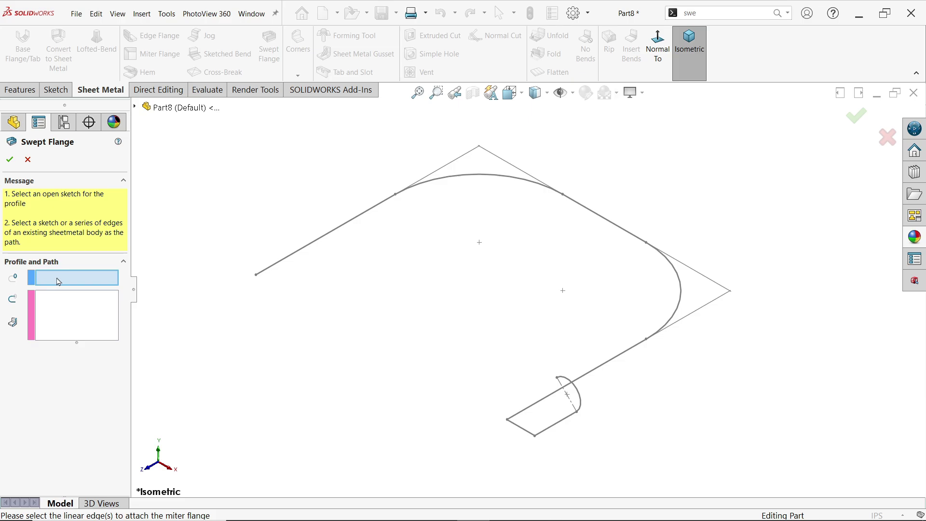
{"action": "left_click", "coordinate": [566, 423]}
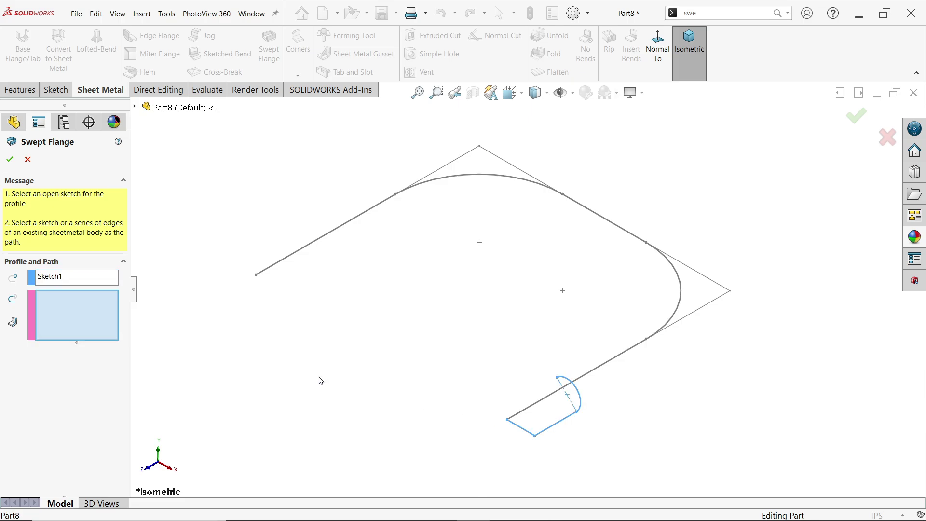
{"action": "left_click", "coordinate": [605, 367]}
{"action": "scroll", "coordinate": [542, 321], "scroll_direction": "up", "scroll_amount": 3}
{"action": "scroll", "coordinate": [529, 247], "scroll_direction": "down", "scroll_amount": 2}
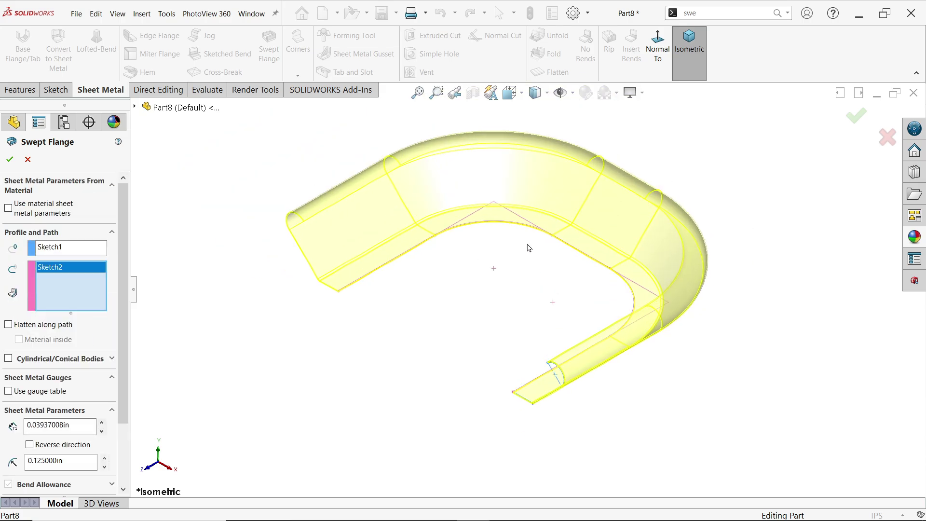
{"action": "scroll", "coordinate": [529, 248], "scroll_direction": "down", "scroll_amount": 1}
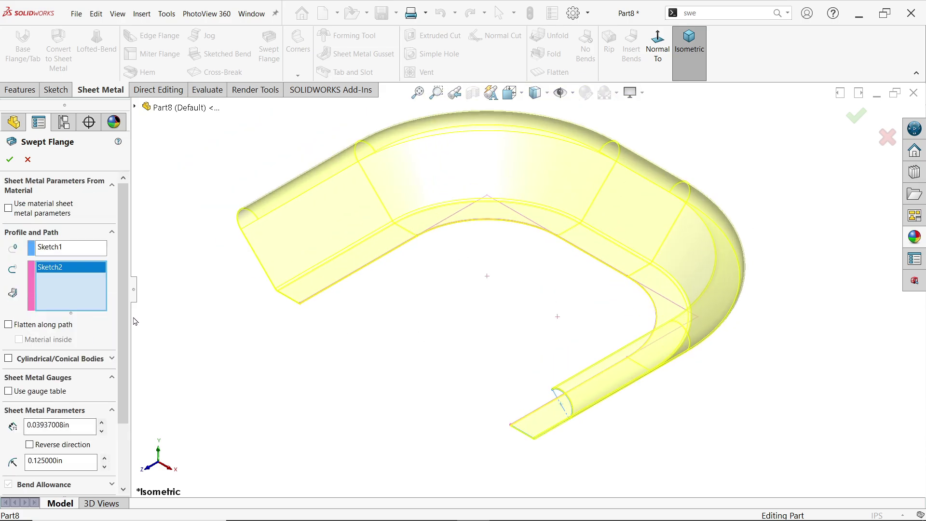
- Try a sheet metal thickness of 1 in for the swept flange
{"action": "scroll", "coordinate": [123, 340], "scroll_direction": "down", "scroll_amount": 3}
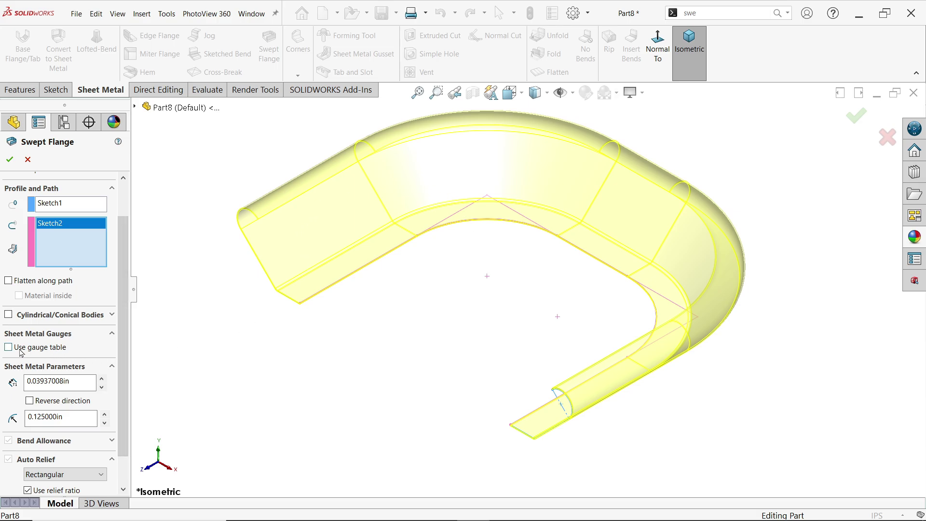
{"action": "scroll", "coordinate": [123, 349], "scroll_direction": "down", "scroll_amount": 3}
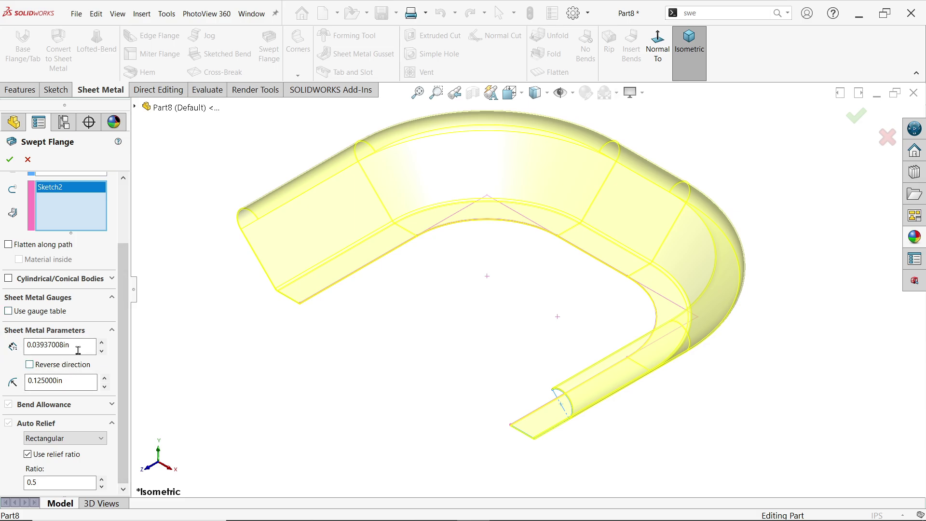
{"action": "left_click", "coordinate": [30, 345]}
{"action": "type", "text": "1"}
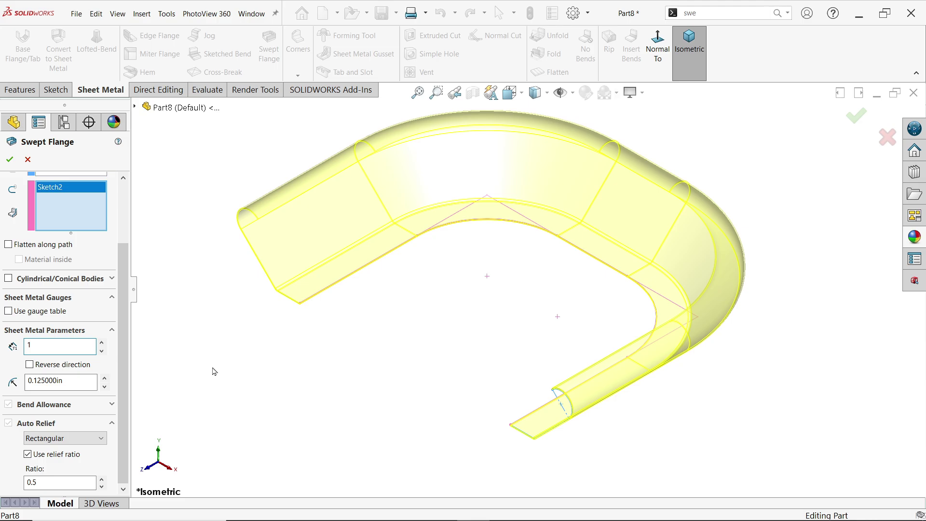
{"action": "key", "text": "Return"}
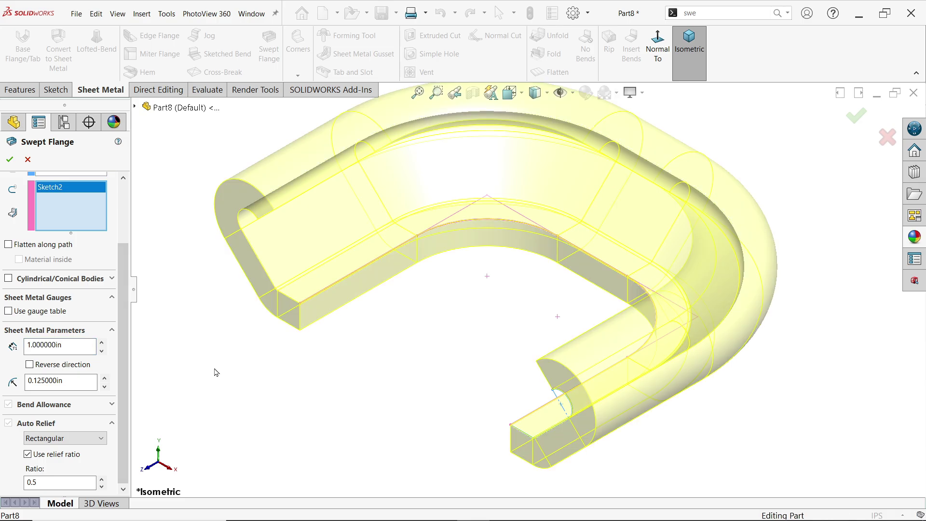
- Set the sheet metal thickness of the swept flange to 0.125 in
{"action": "left_click", "coordinate": [71, 346]}
{"action": "type", "text": "0.1"}
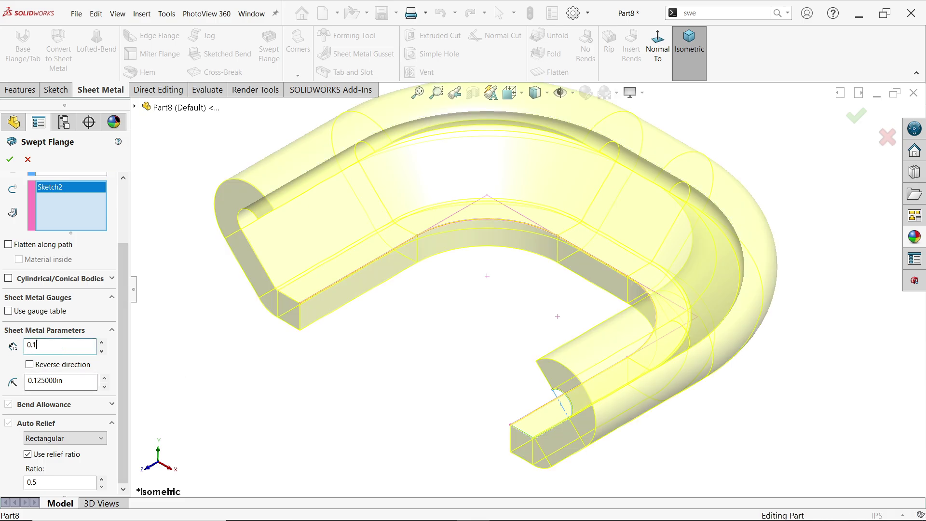
{"action": "type", "text": "25"}
{"action": "key", "text": "Return"}
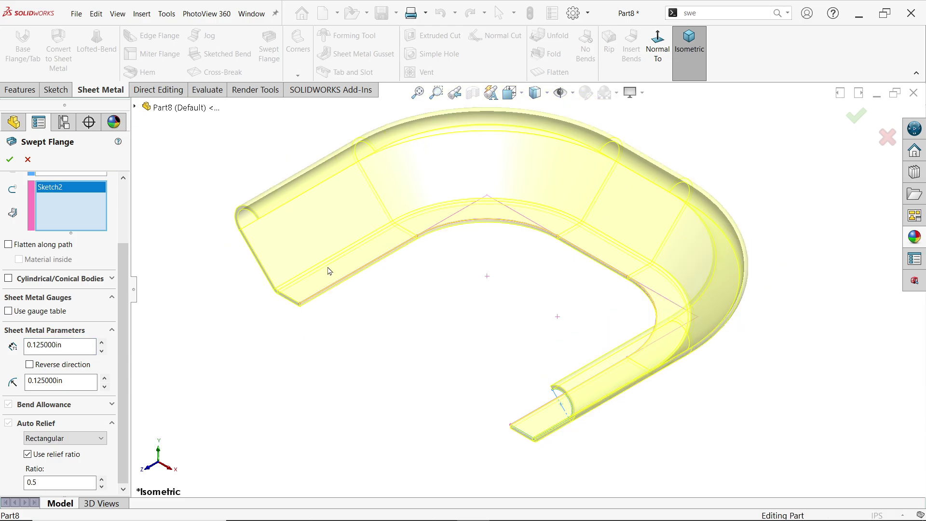
- Try reversing the thickness direction of the swept flange and switch it back
{"action": "scroll", "coordinate": [328, 271], "scroll_direction": "down", "scroll_amount": 2}
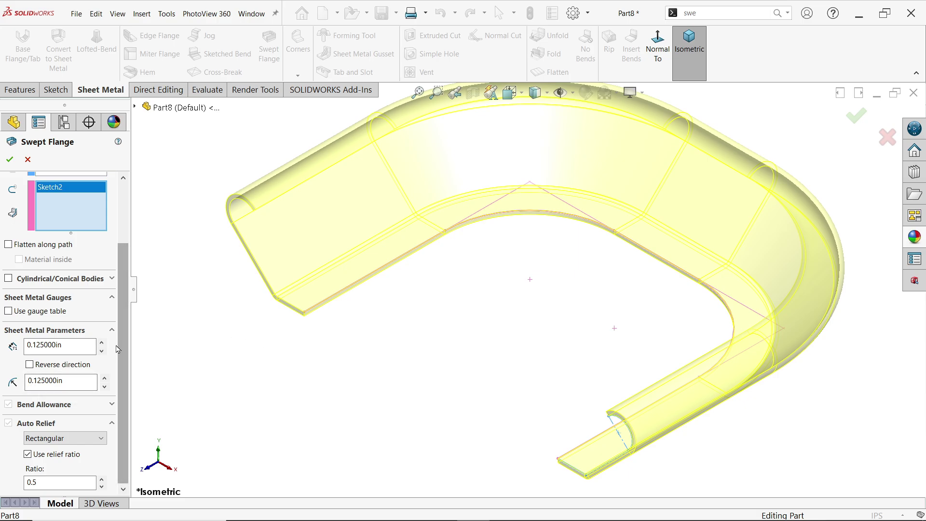
{"action": "left_click", "coordinate": [30, 365]}
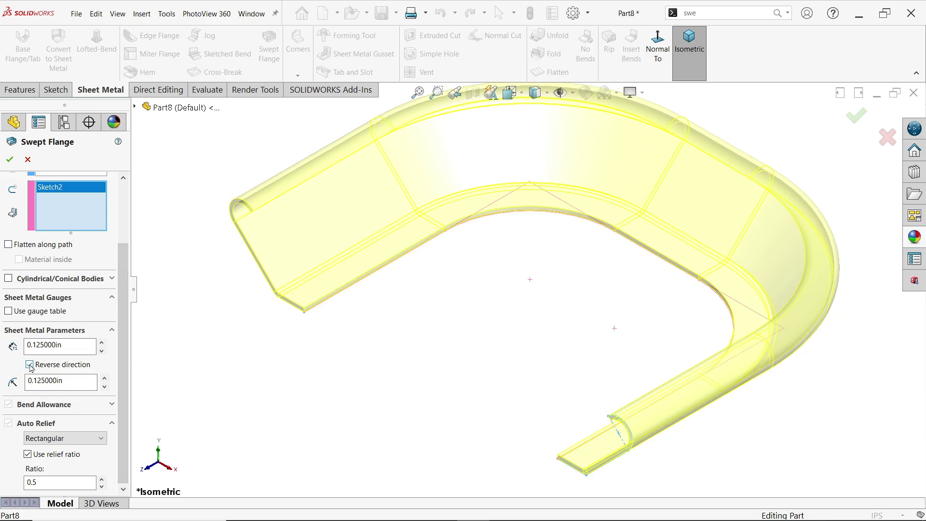
{"action": "left_click", "coordinate": [29, 365]}
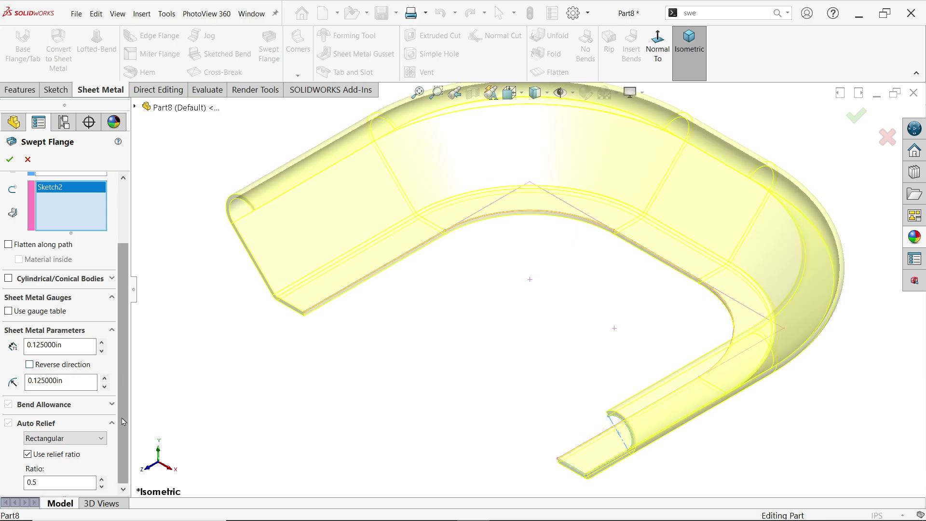
- Review the bend allowance types and auto relief settings, and create the swept flange
{"action": "left_click", "coordinate": [112, 404]}
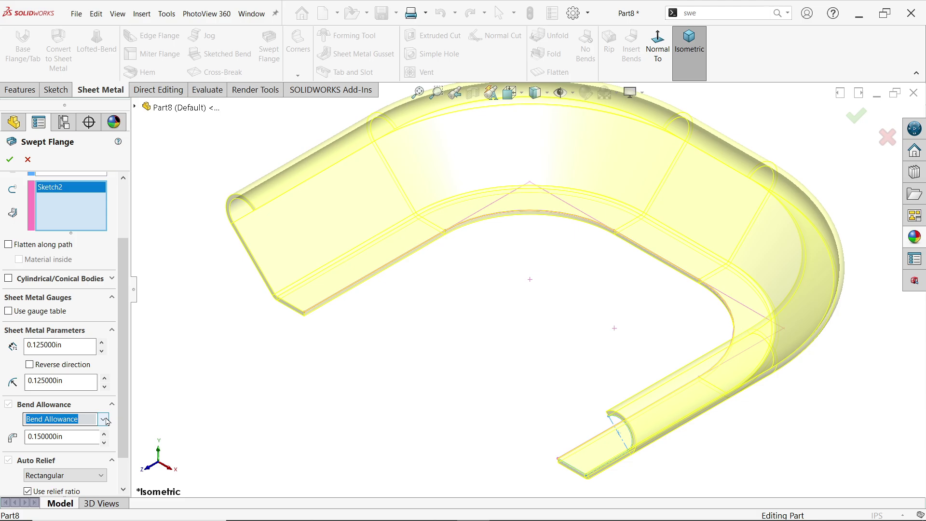
{"action": "left_click", "coordinate": [103, 419]}
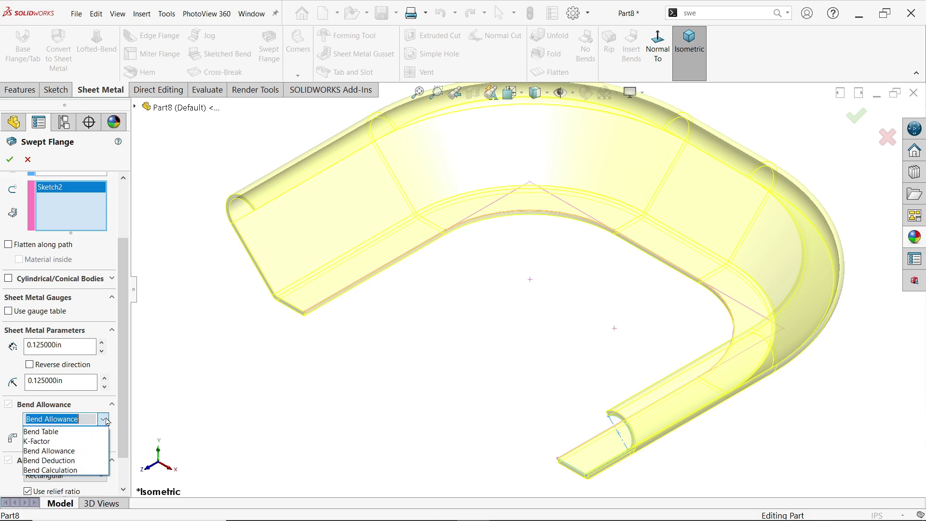
{"action": "left_click", "coordinate": [105, 420]}
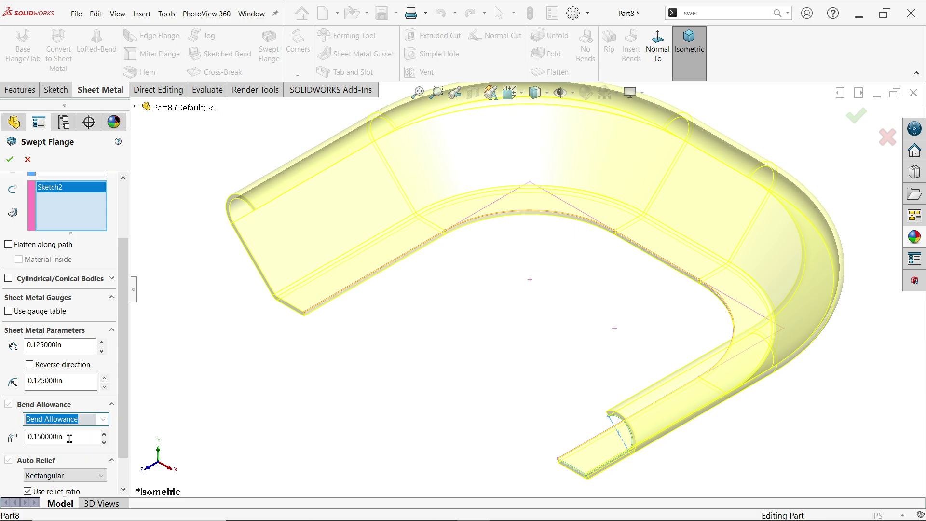
{"action": "left_click_drag", "start_coordinate": [70, 439], "coordinate": [23, 438]}
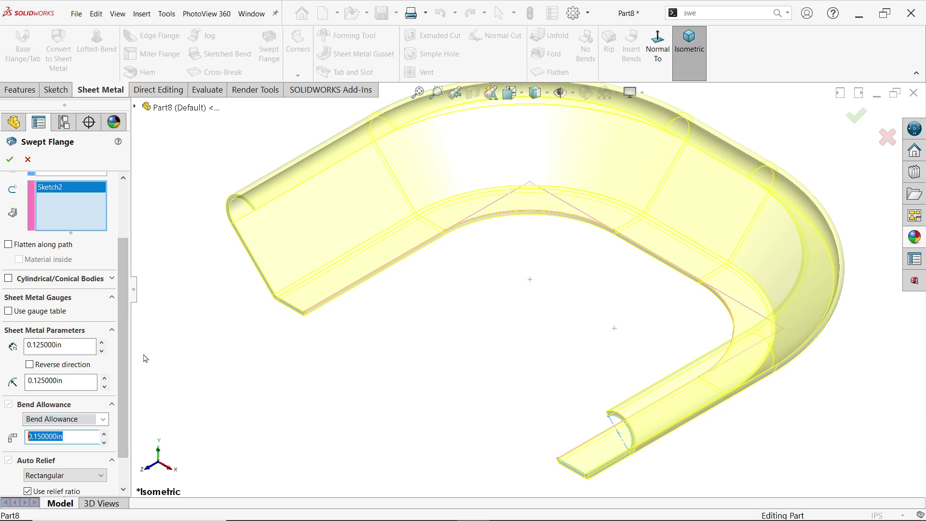
{"action": "scroll", "coordinate": [120, 393], "scroll_direction": "down", "scroll_amount": 2}
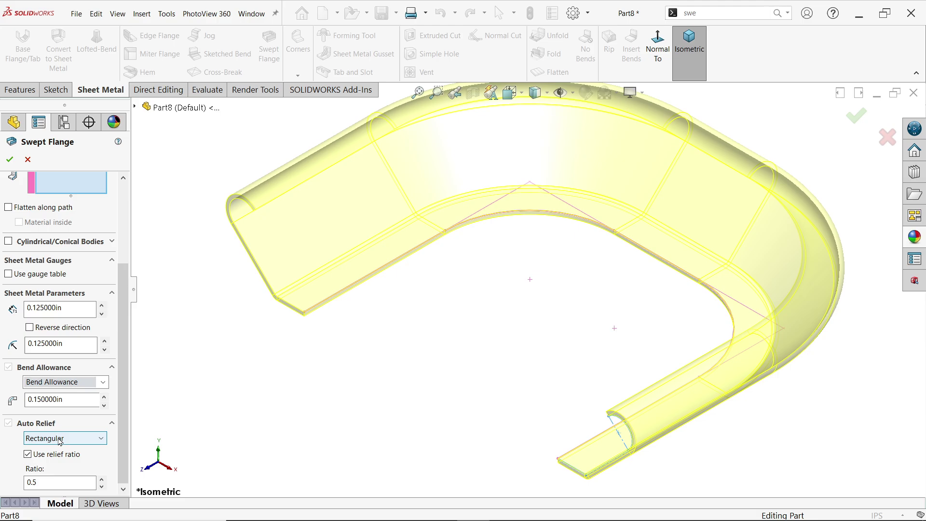
{"action": "left_click", "coordinate": [9, 159]}
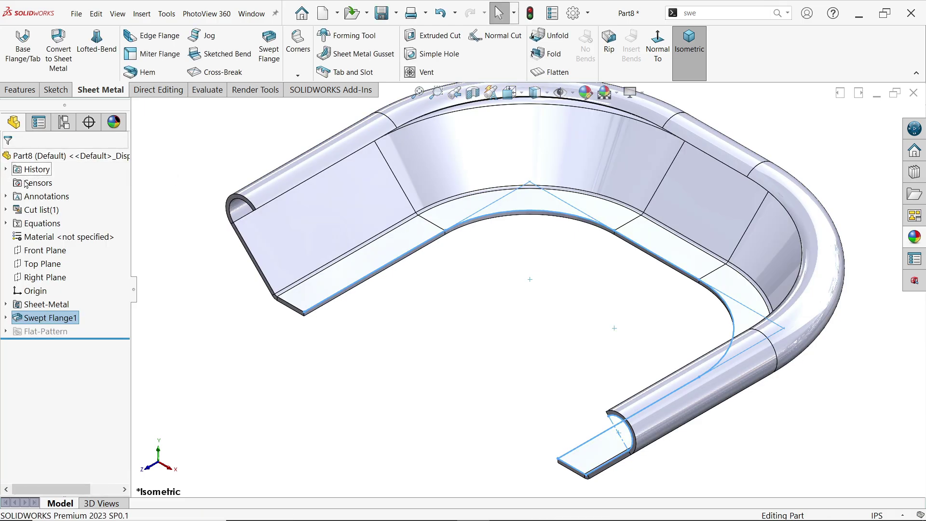
- Flatten the swept flange part to examine its flat pattern, and return it to the folded state
{"action": "key", "text": "f"}
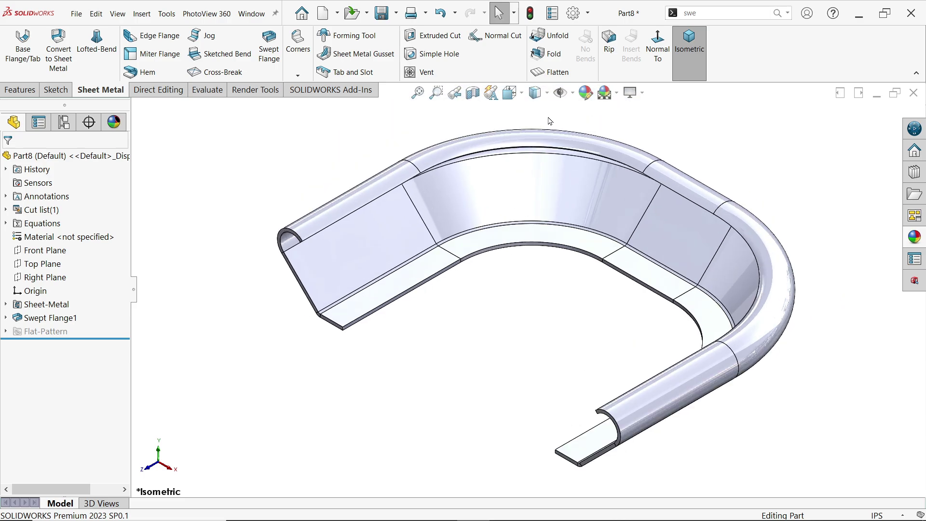
{"action": "left_click", "coordinate": [553, 73]}
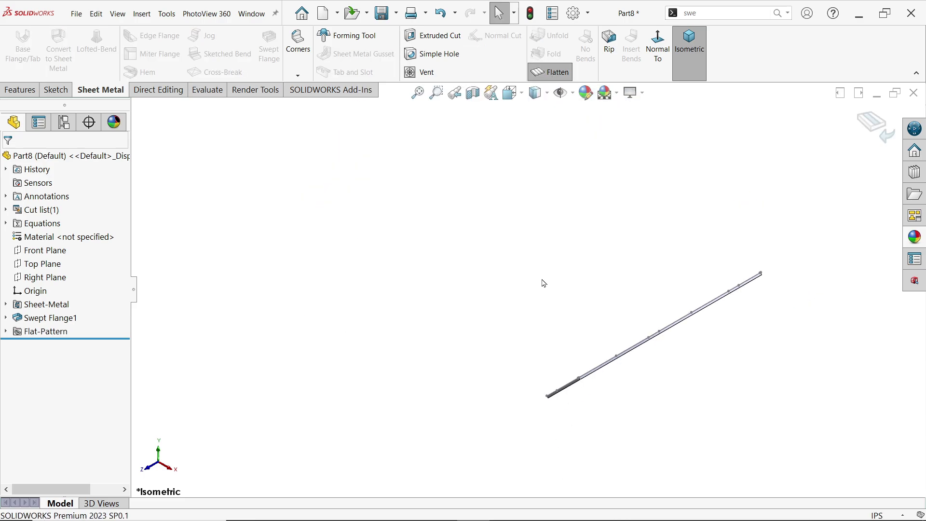
{"action": "scroll", "coordinate": [667, 338], "scroll_direction": "down", "scroll_amount": 3}
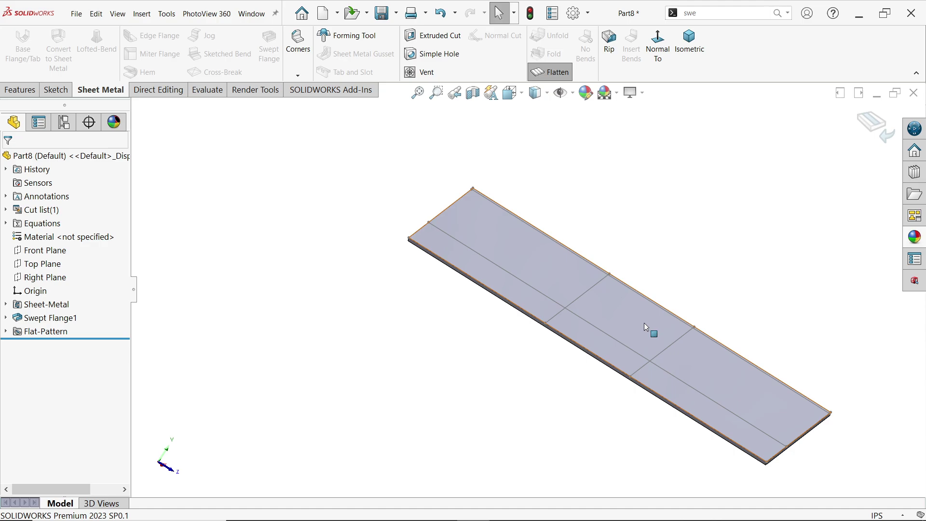
{"action": "left_click", "coordinate": [554, 75]}
{"action": "left_click", "coordinate": [689, 44]}
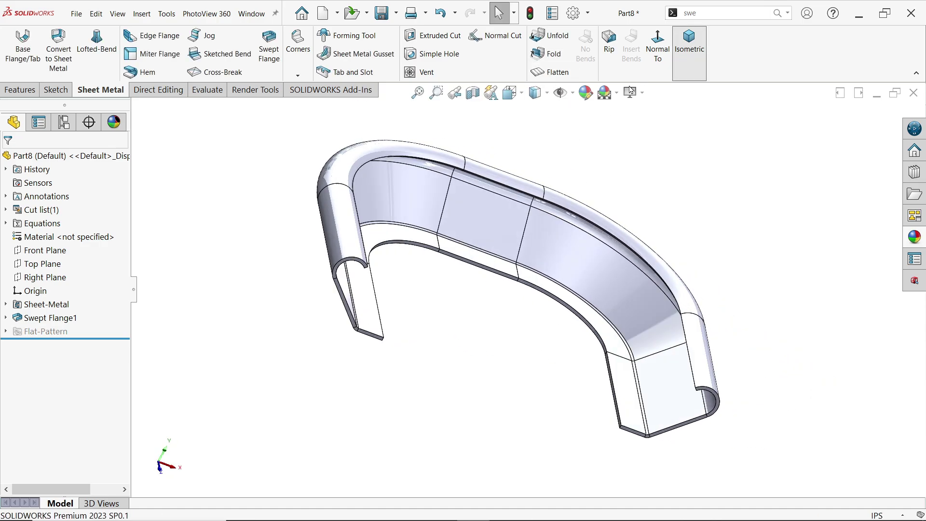
- Edit the swept flange feature to enable the Flatten along path option
{"action": "left_click", "coordinate": [49, 317]}
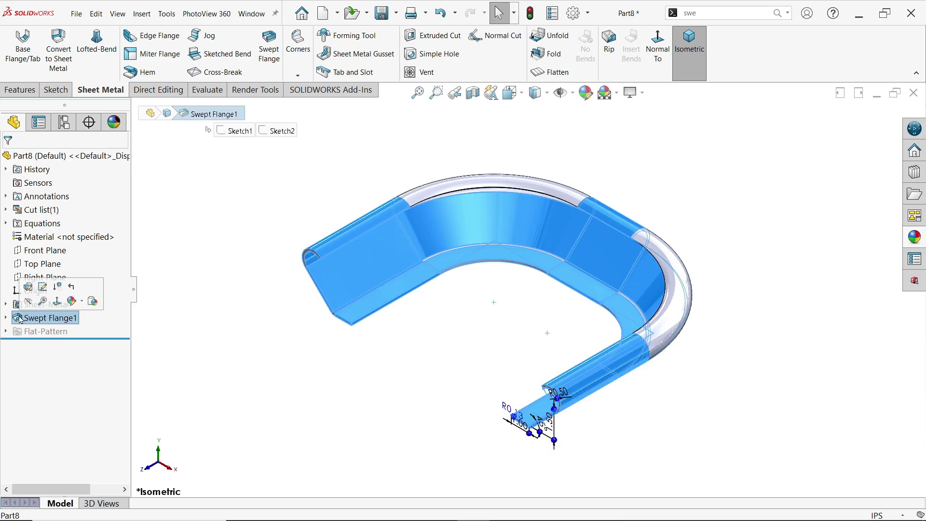
{"action": "left_click", "coordinate": [29, 288]}
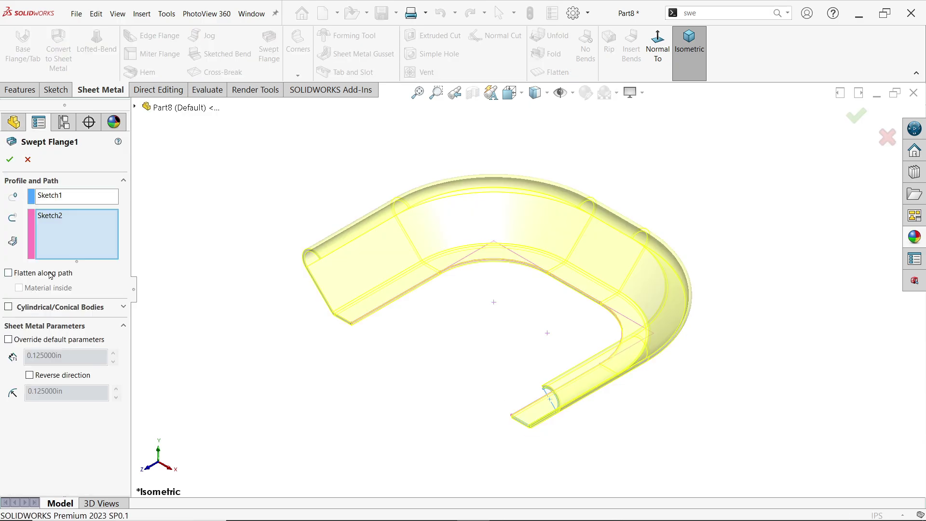
{"action": "left_click", "coordinate": [9, 273]}
{"action": "left_click", "coordinate": [10, 160]}
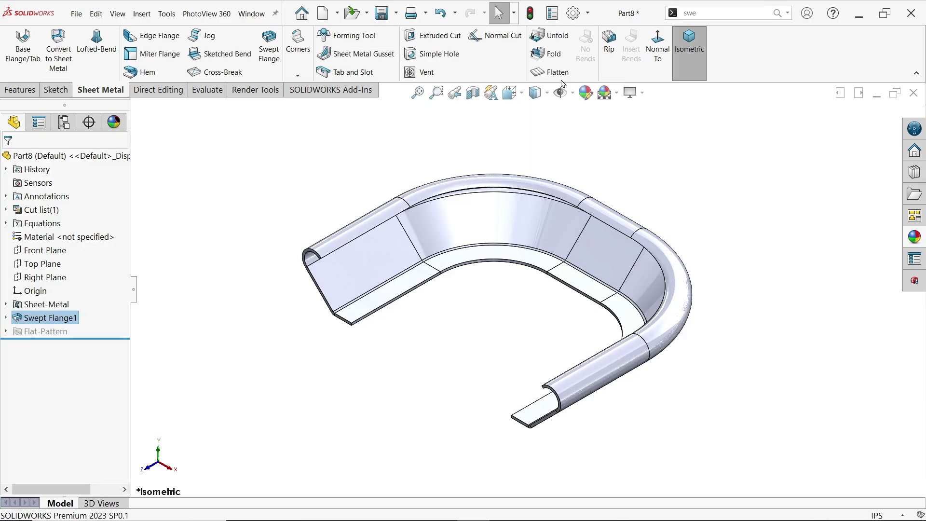
- Flatten the part again to examine the curved flat pattern along the path, and restore the folded part in isometric view
{"action": "left_click", "coordinate": [555, 73]}
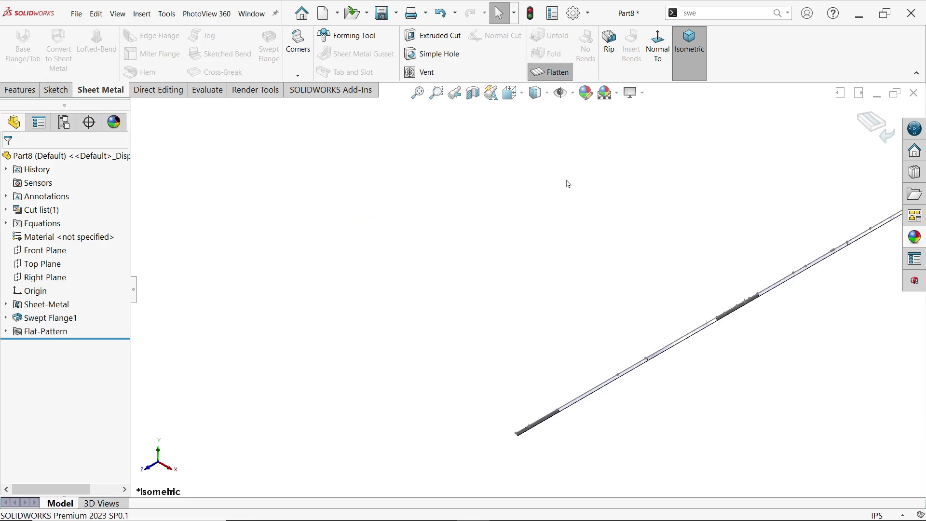
{"action": "left_click", "coordinate": [690, 52]}
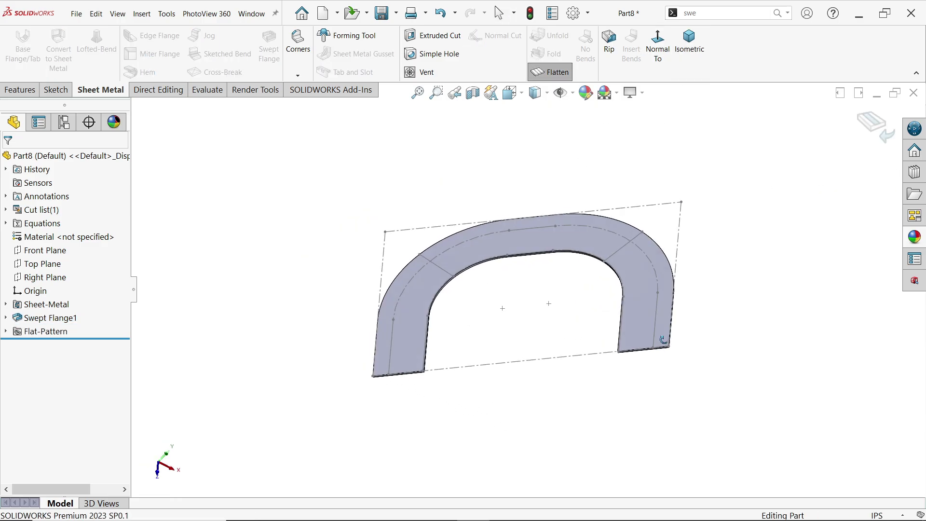
{"action": "mouse_move", "coordinate": [661, 124]}
{"action": "middle_mouse_down"}
{"action": "mouse_move", "coordinate": [599, 337]}
{"action": "mouse_move", "coordinate": [650, 356]}
{"action": "mouse_move", "coordinate": [427, 247]}
{"action": "middle_mouse_up"}
{"action": "scroll", "coordinate": [427, 247], "scroll_direction": "down", "scroll_amount": 3}
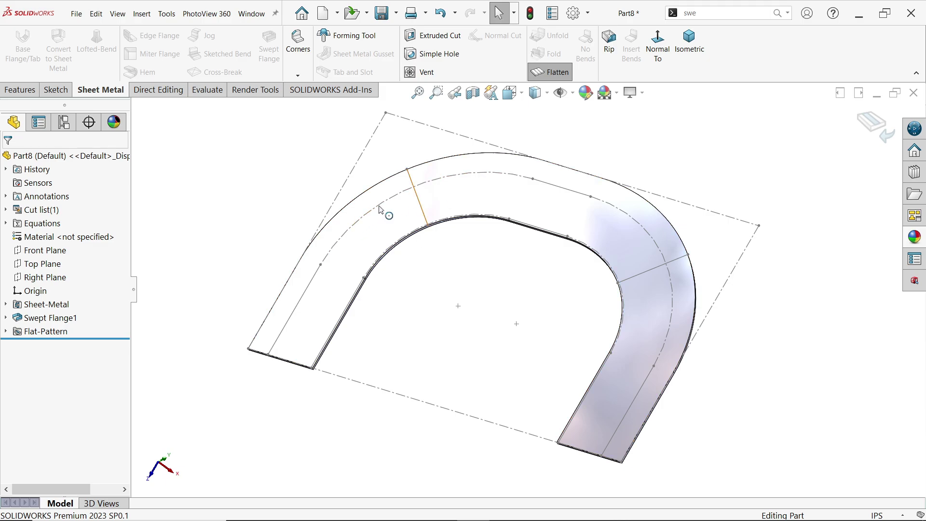
{"action": "scroll", "coordinate": [316, 279], "scroll_direction": "down", "scroll_amount": 3}
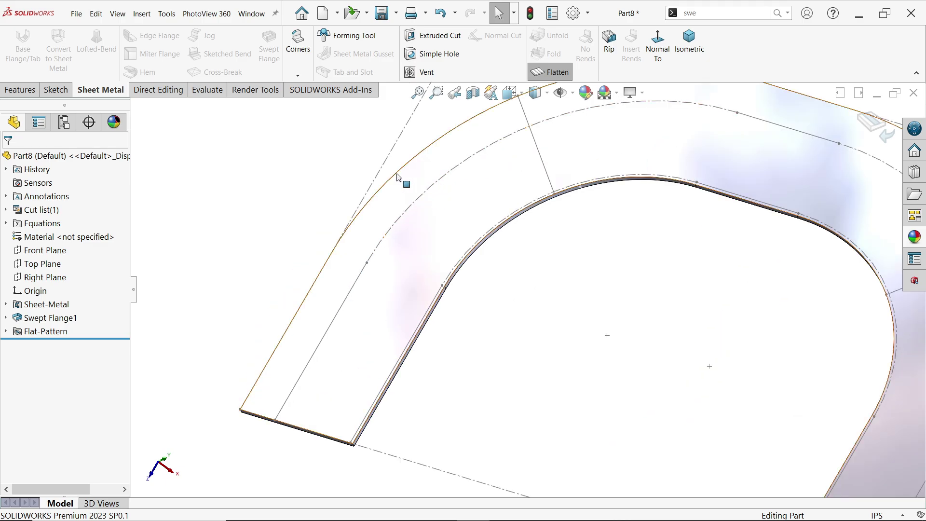
{"action": "scroll", "coordinate": [546, 203], "scroll_direction": "up", "scroll_amount": 3}
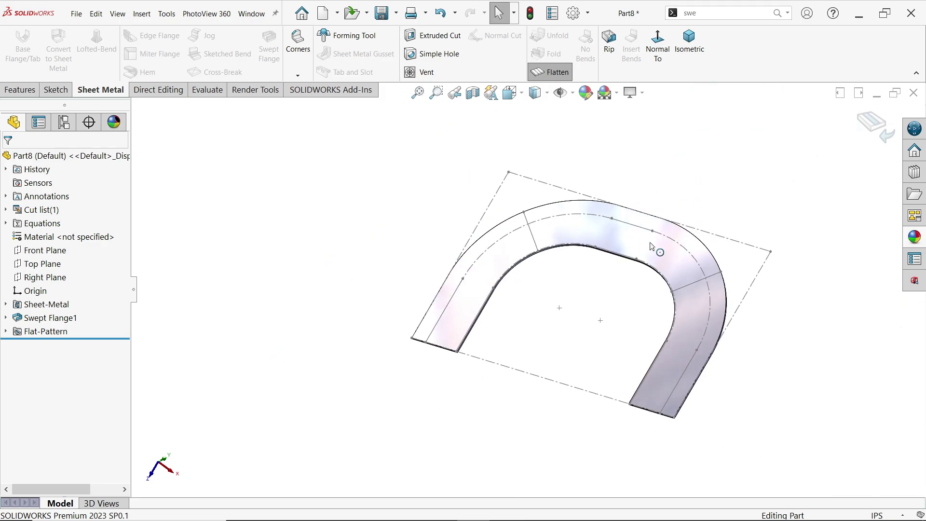
{"action": "middle_click_drag", "start_coordinate": [592, 241], "coordinate": [525, 268], "text": "ctrl"}
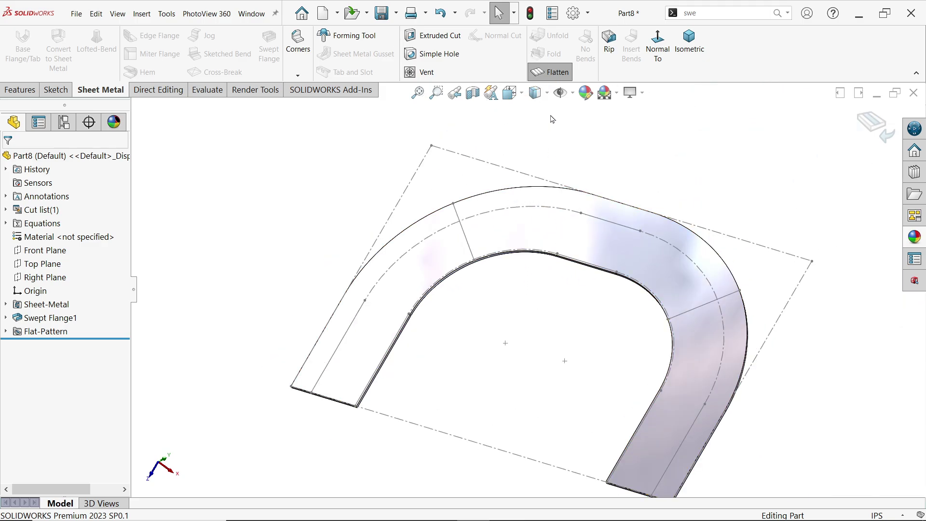
{"action": "left_click", "coordinate": [556, 73]}
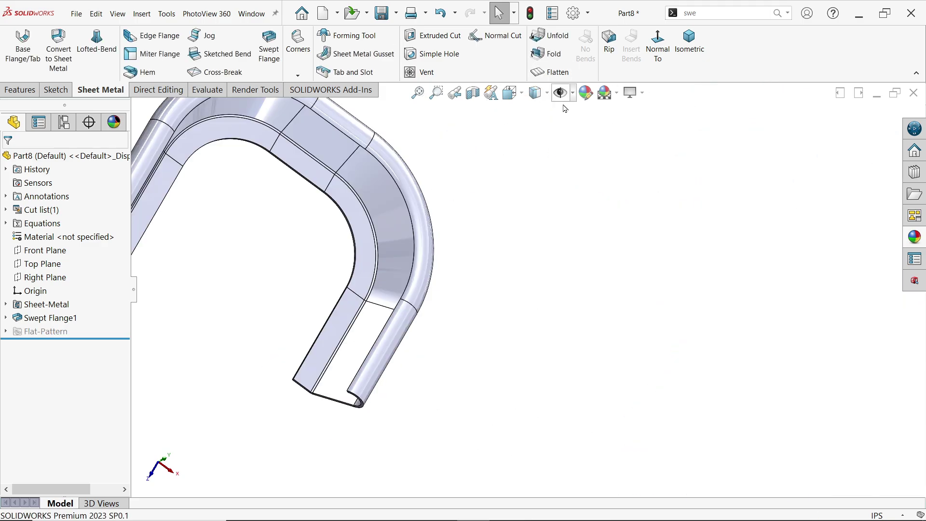
{"action": "left_click", "coordinate": [699, 50]}
{"action": "scroll", "coordinate": [513, 291], "scroll_direction": "down", "scroll_amount": 2}
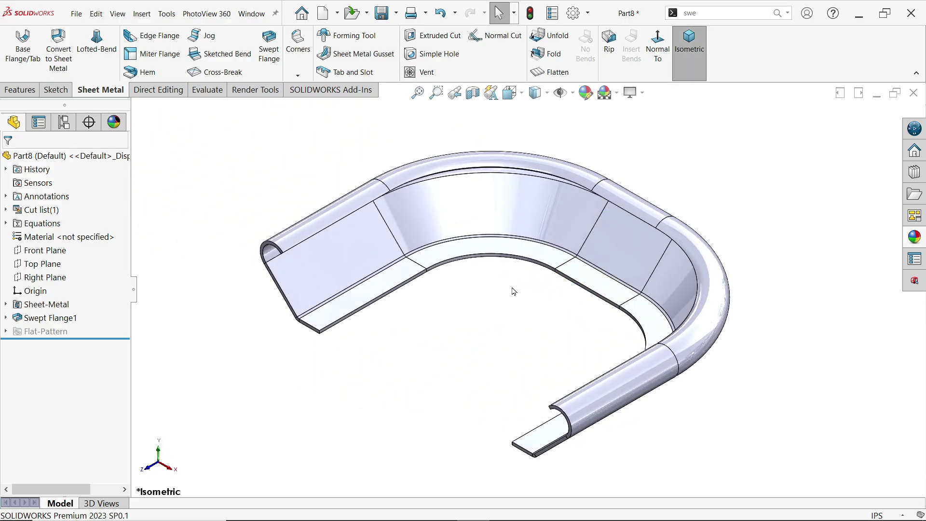
- Apply the satin finish stainless steel appearance to the whole part and open that appearance for color editing
{"action": "left_click", "coordinate": [914, 236]}
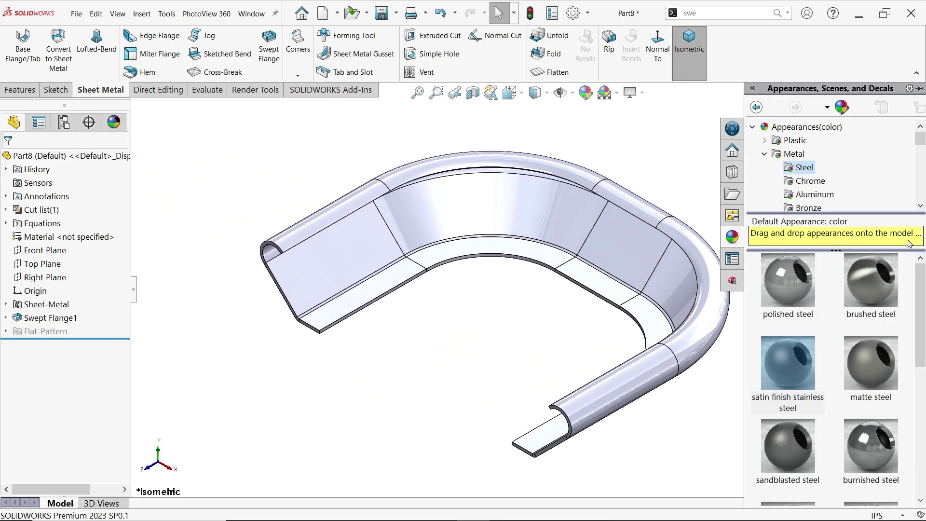
{"action": "double_click", "coordinate": [793, 356]}
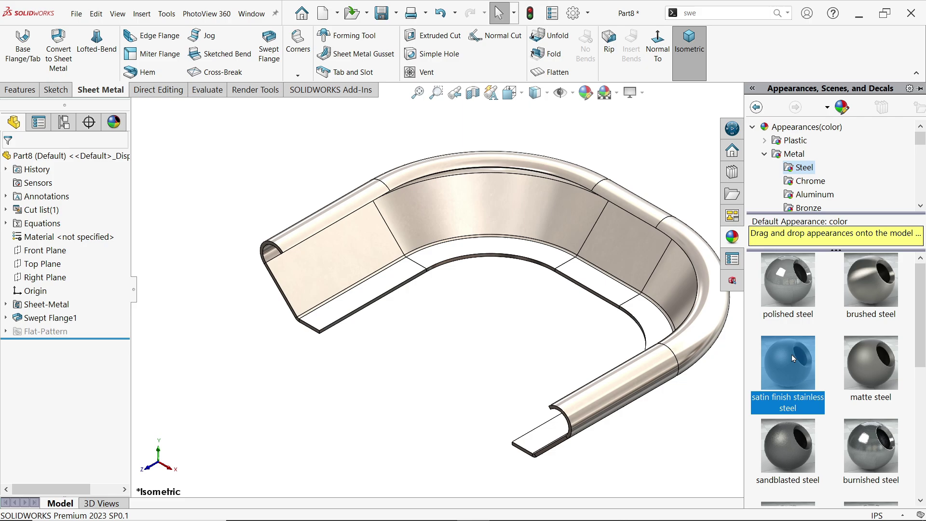
{"action": "left_click", "coordinate": [585, 93]}
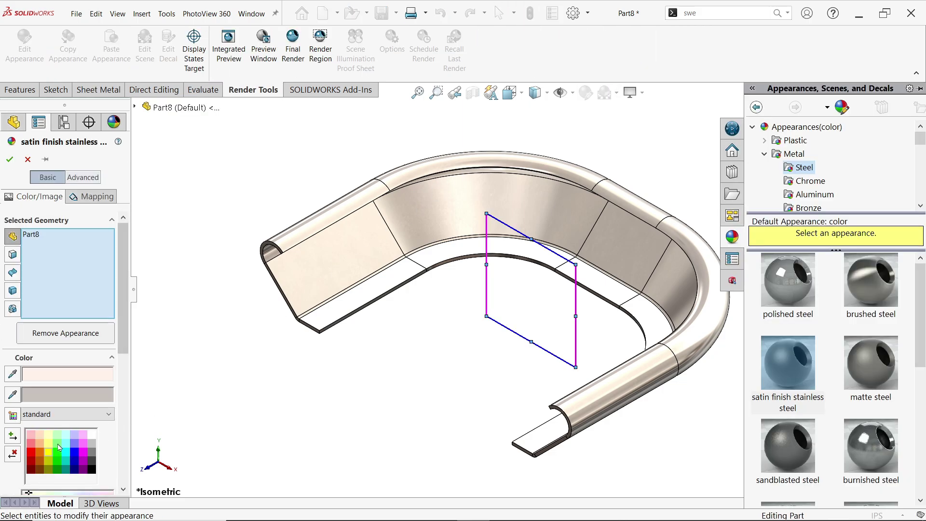